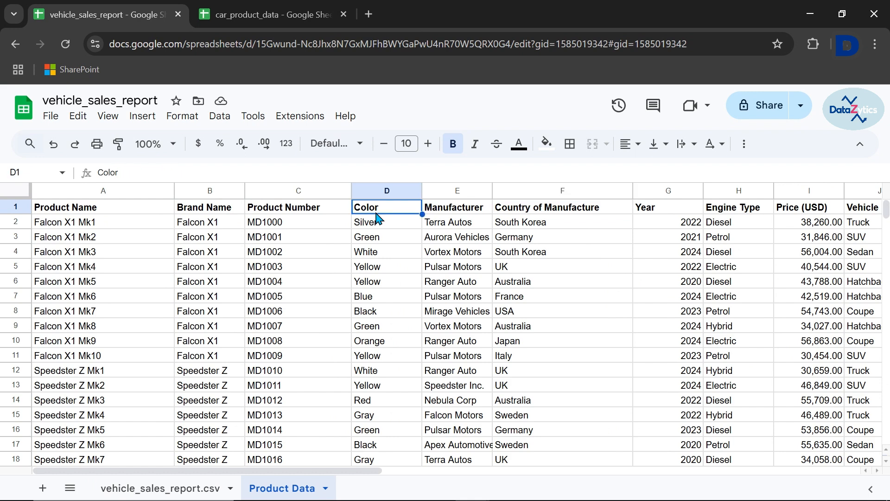
Examine the Color, Manufacturer and Country of Manufacture columns on the Product Data sheet and their lookup formulas in row 2 of vehicle_sales_report.csv
{"action": "key", "text": "Right"}
{"action": "key", "text": "Right"}
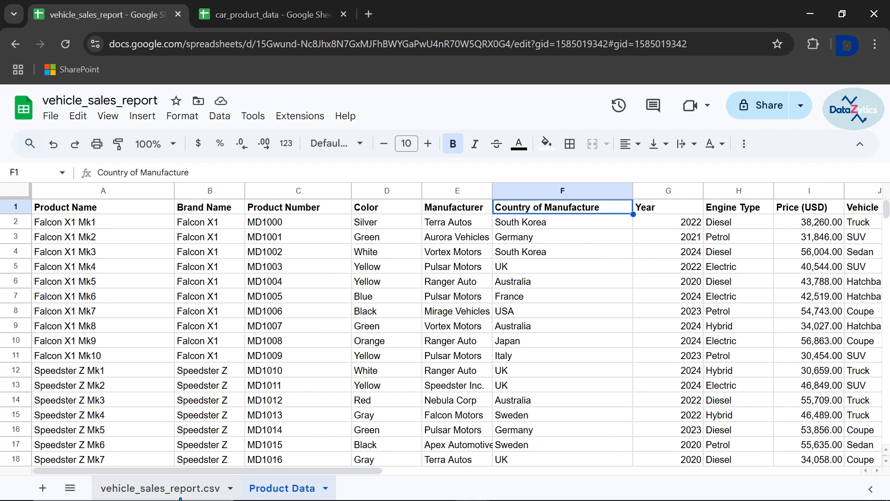
{"action": "left_click", "coordinate": [160, 487]}
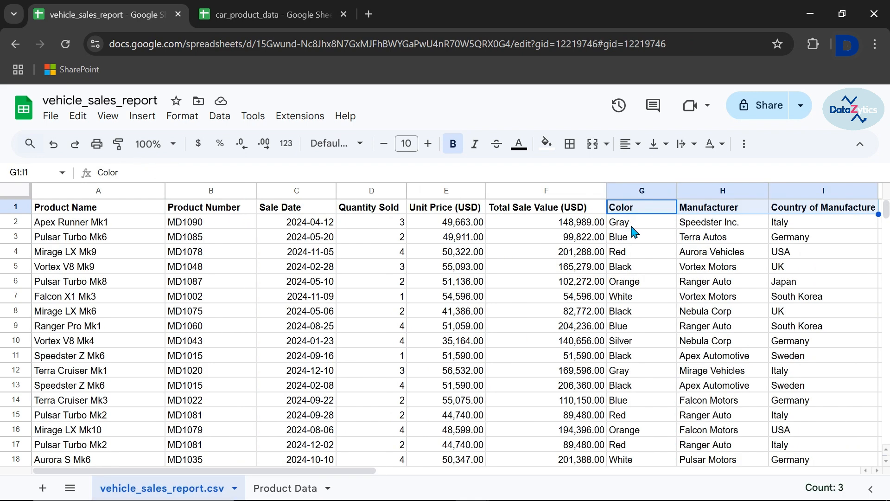
{"action": "left_click", "coordinate": [631, 225]}
{"action": "key", "text": "Right"}
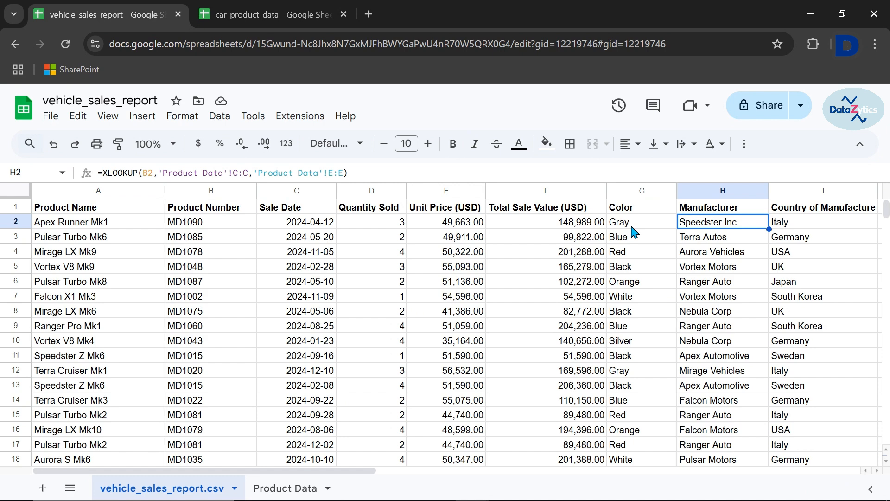
{"action": "key", "text": "Right"}
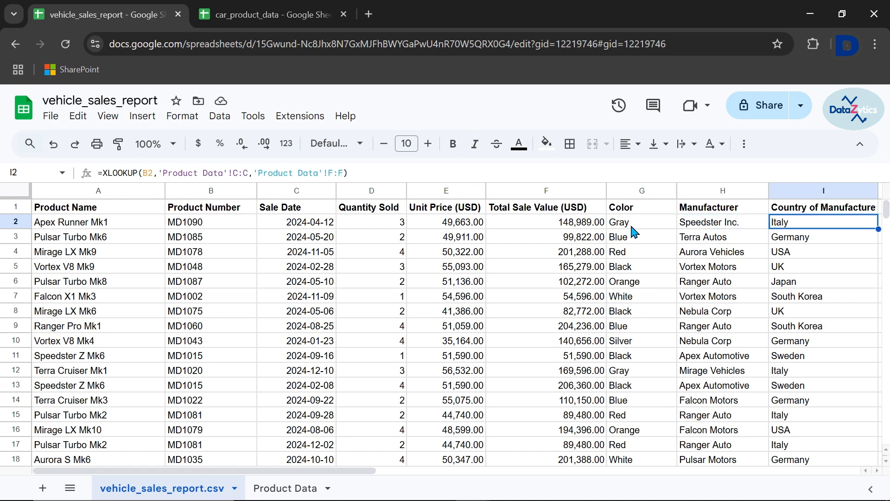
{"action": "left_click", "coordinate": [632, 225]}
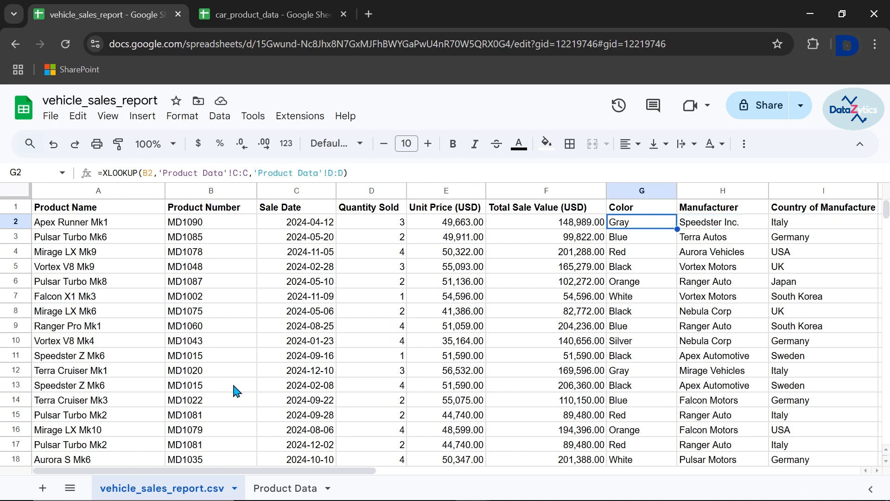
{"action": "left_click", "coordinate": [286, 494]}
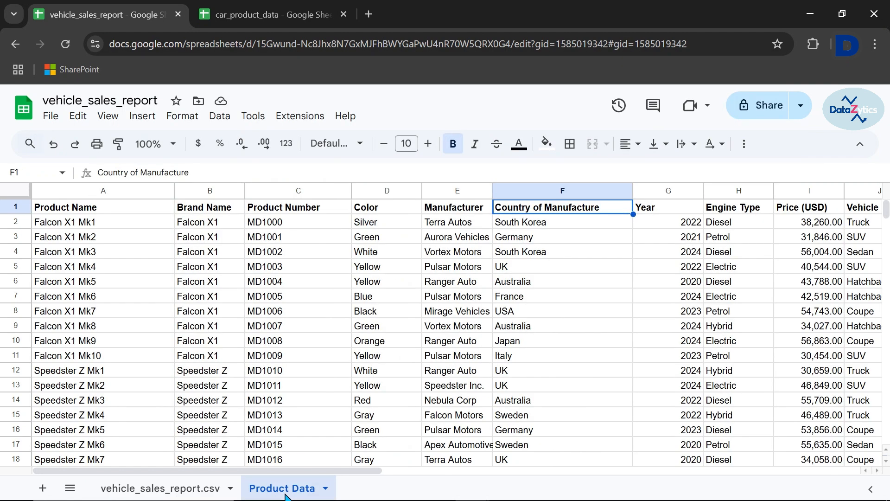
{"action": "left_click", "coordinate": [162, 494]}
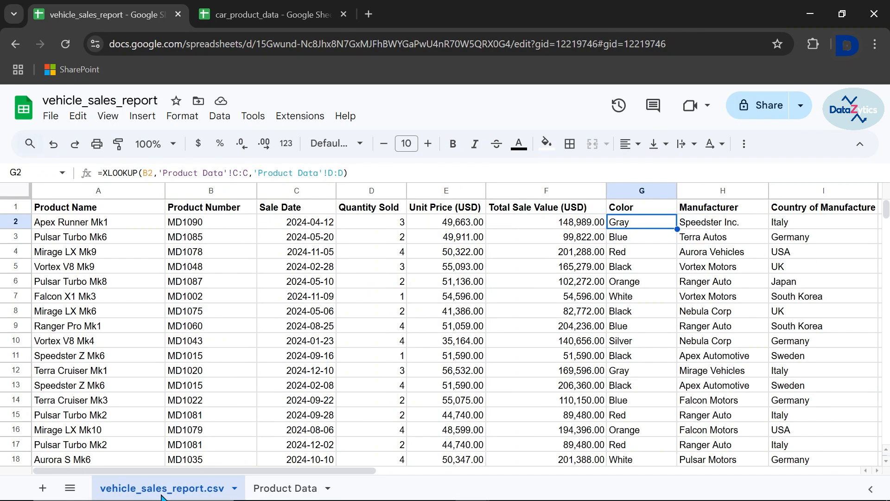
Create a pivot table on a new sheet from the data range vehicle_sales_report.csv!A1:I51
{"action": "left_click", "coordinate": [142, 117]}
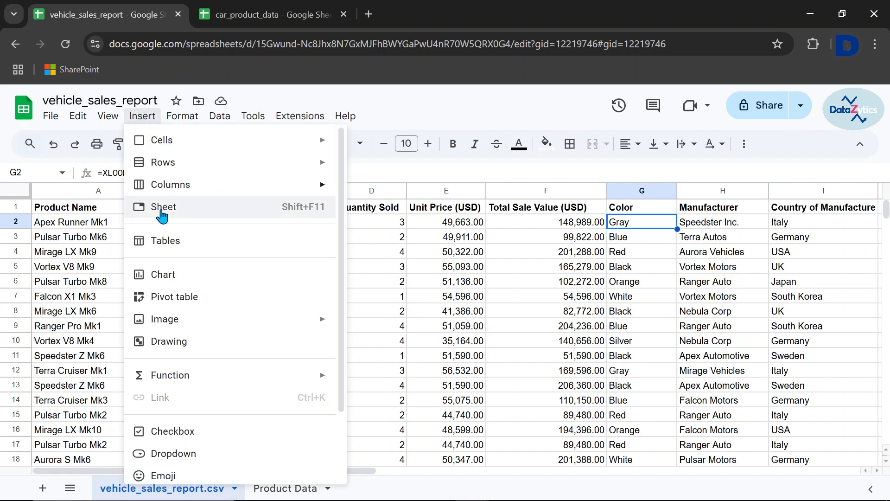
{"action": "left_click", "coordinate": [170, 307]}
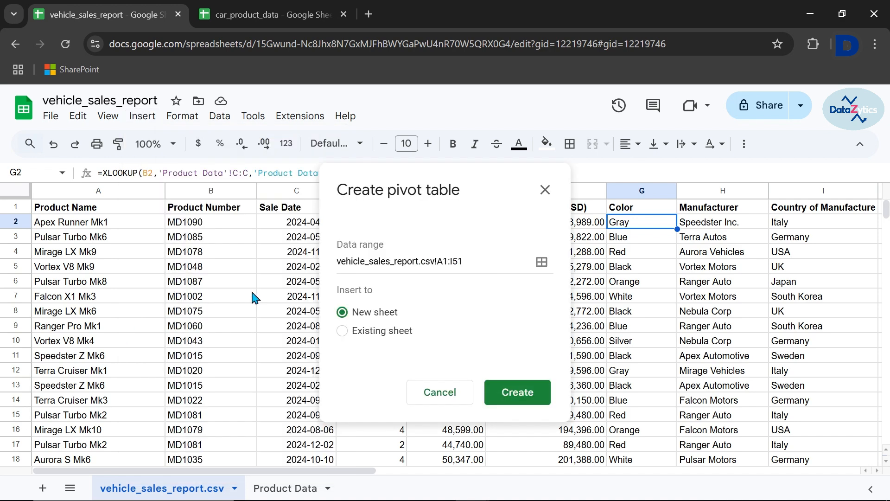
{"action": "left_click", "coordinate": [342, 330]}
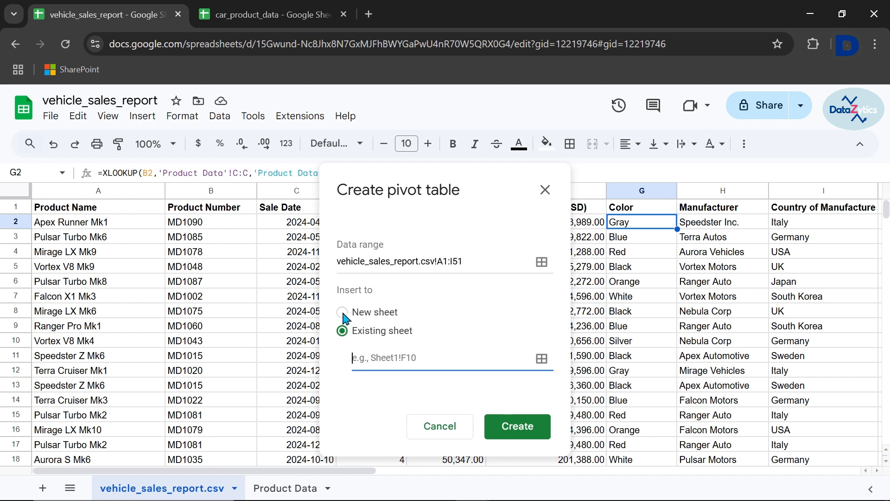
{"action": "left_click", "coordinate": [343, 313]}
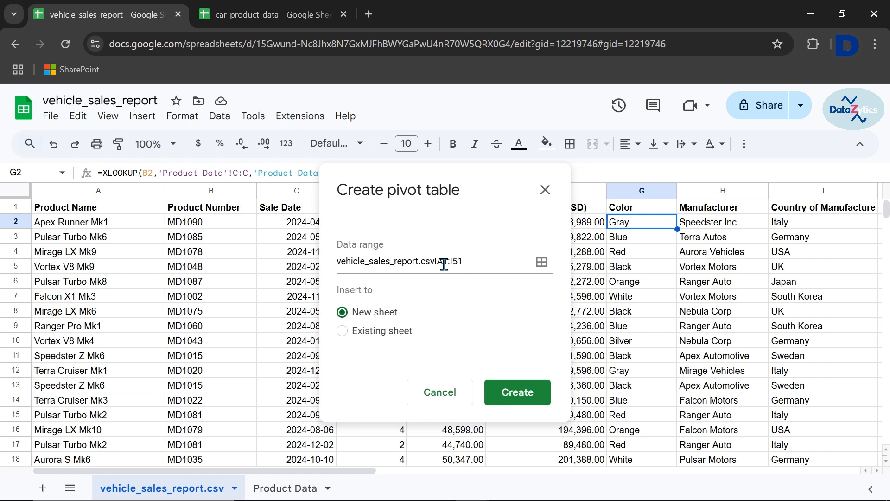
{"action": "left_click", "coordinate": [512, 397]}
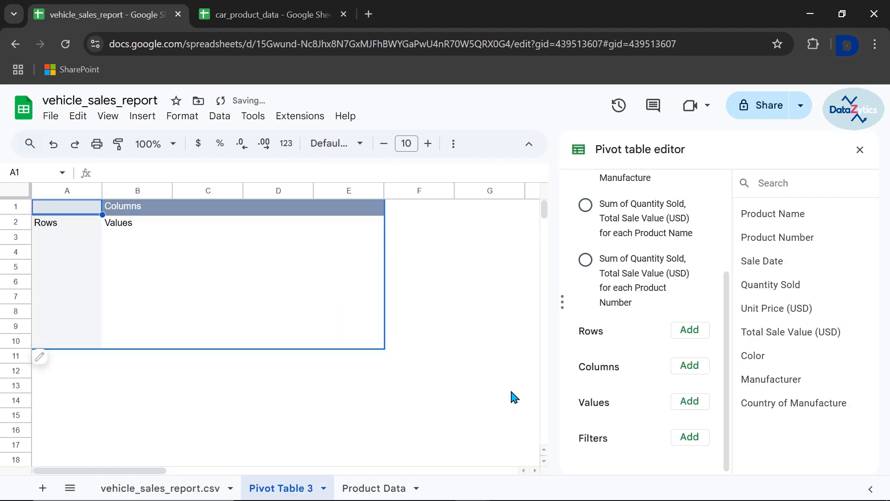
{"action": "left_click", "coordinate": [45, 228]}
{"action": "left_click", "coordinate": [122, 225]}
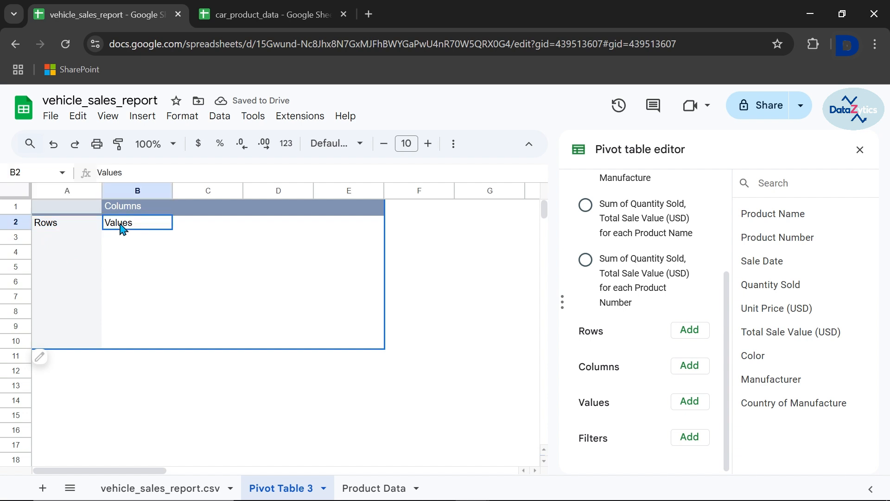
{"action": "left_click", "coordinate": [119, 207]}
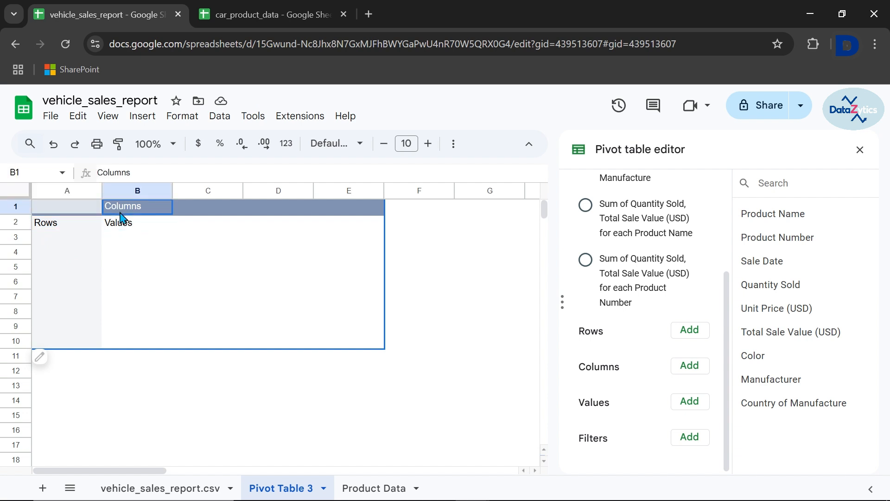
{"action": "left_click", "coordinate": [54, 227]}
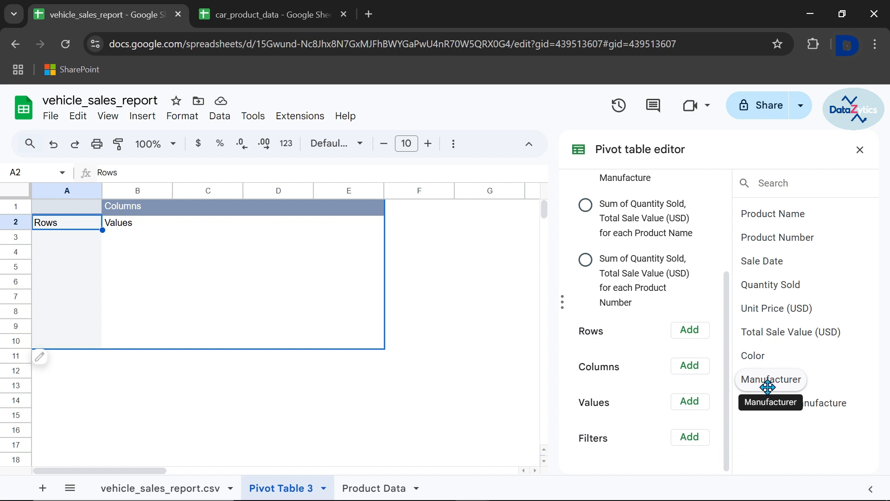
Add Product Name as the pivot table's row field and Quantity Sold and Total Sale Value (USD) as its values
{"action": "left_click", "coordinate": [690, 333]}
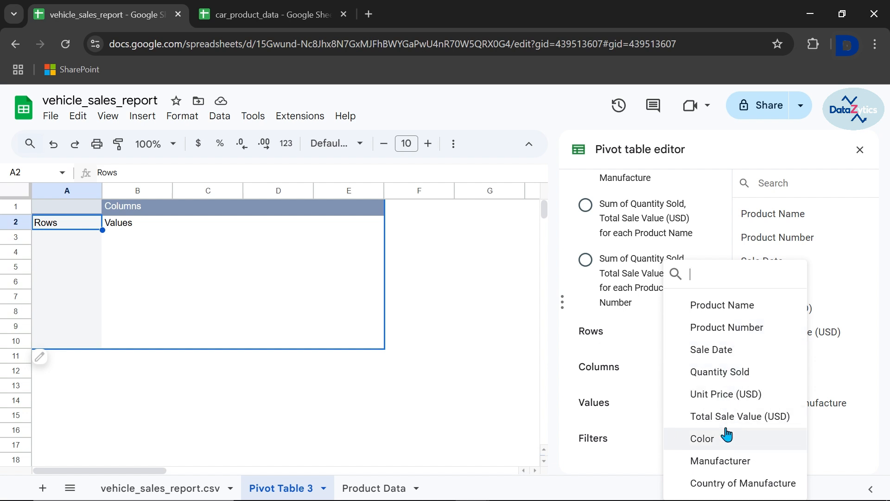
{"action": "left_click", "coordinate": [704, 304]}
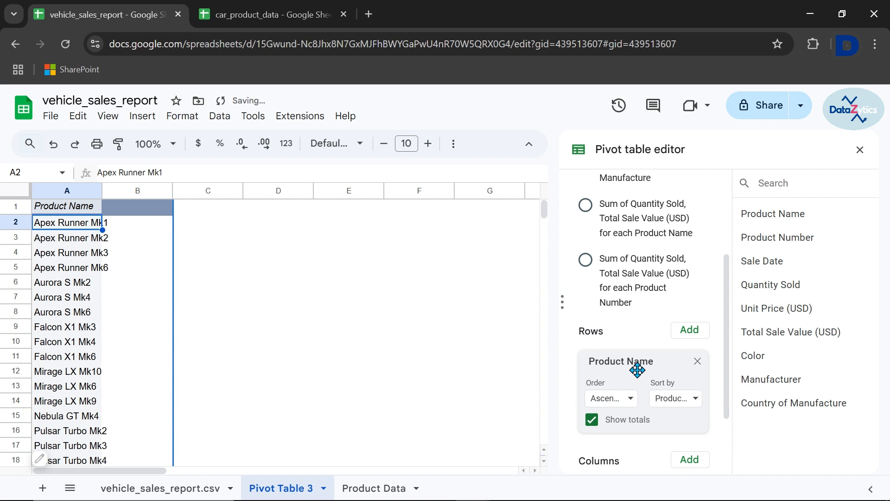
{"action": "scroll", "coordinate": [638, 369], "scroll_direction": "down", "scroll_amount": 2}
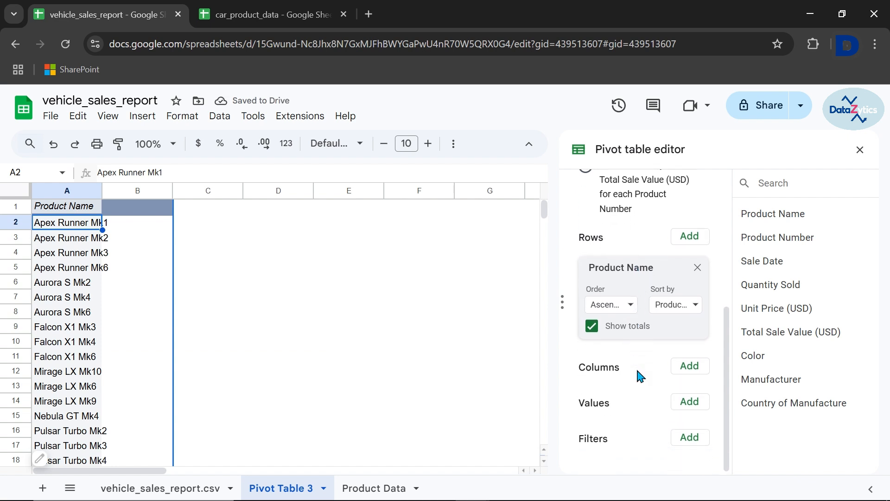
{"action": "left_click", "coordinate": [689, 403]}
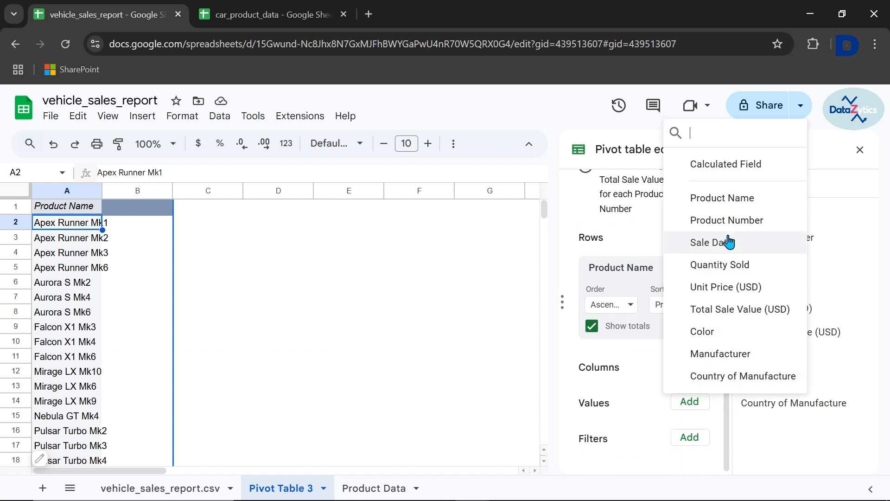
{"action": "left_click", "coordinate": [718, 269]}
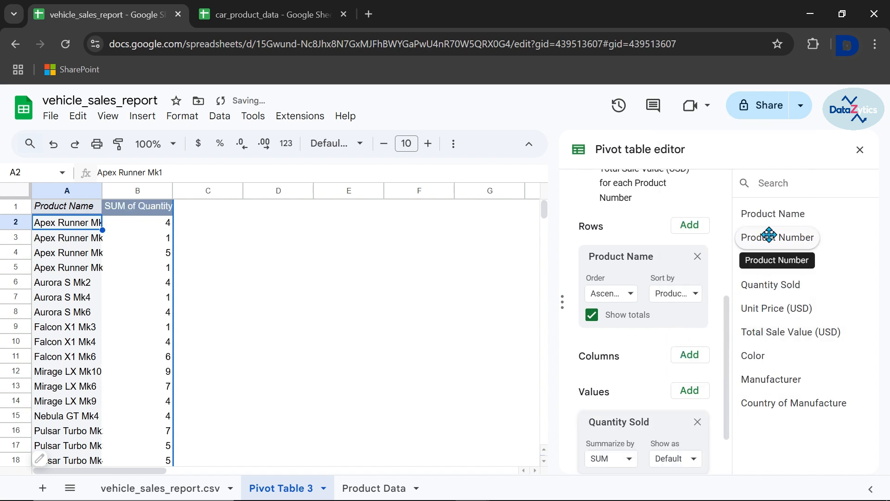
{"action": "left_click", "coordinate": [689, 392]}
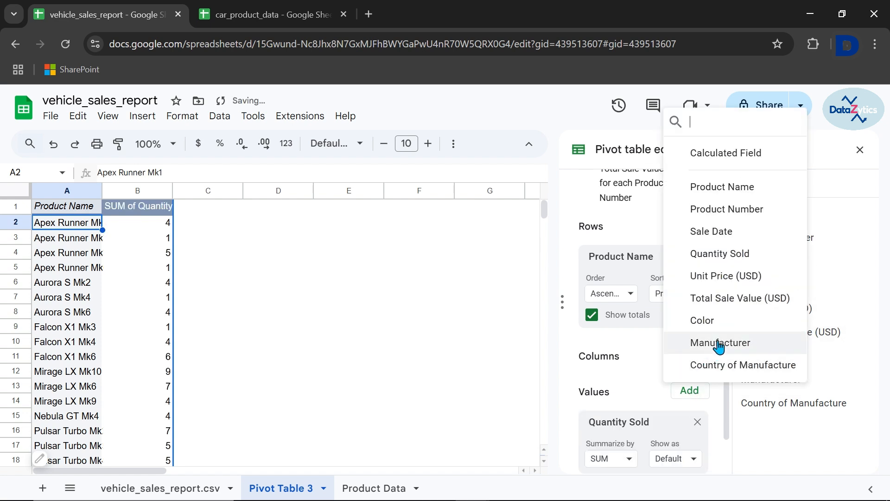
{"action": "left_click", "coordinate": [721, 299]}
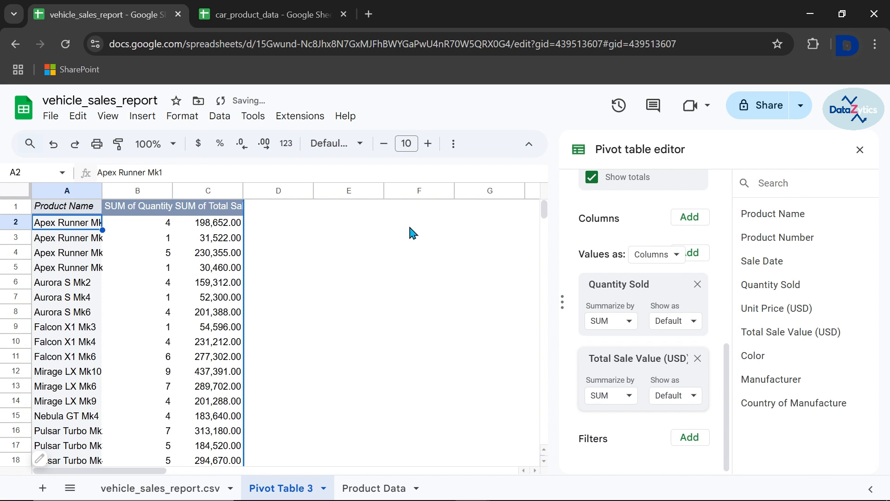
Rename the pivot table's quantity column header in B1 to "Total Quantity Sold"
{"action": "left_click", "coordinate": [144, 208]}
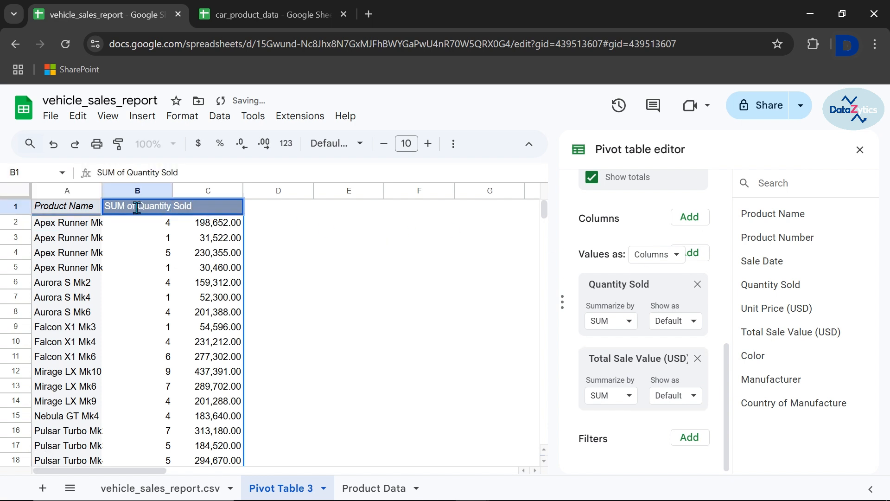
{"action": "double_click", "coordinate": [136, 207]}
{"action": "key", "text": "BackSpace"}
{"action": "key", "text": "BackSpace"}
{"action": "key", "text": "BackSpace"}
{"action": "key", "text": "BackSpace"}
{"action": "key", "text": "BackSpace"}
{"action": "key", "text": "BackSpace"}
{"action": "key", "text": "BackSpace"}
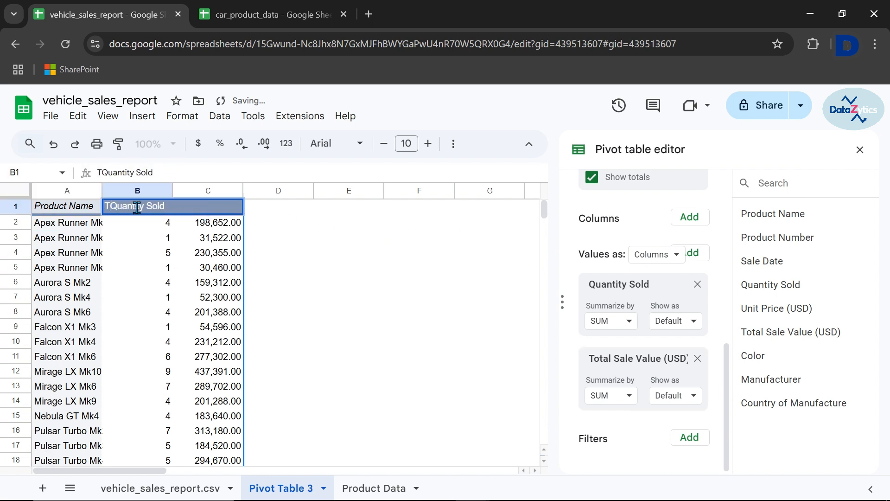
{"action": "type", "text": "Total"}
{"action": "key", "text": "Return"}
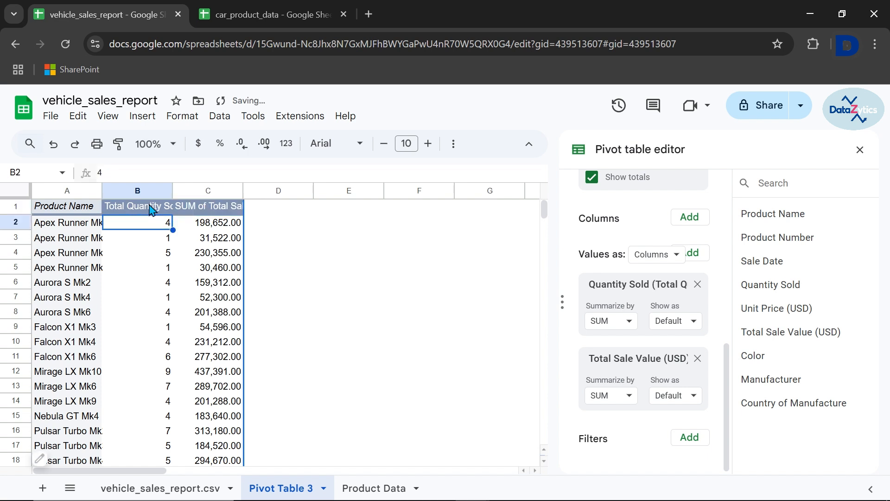
Rename the pivot table's sales value column header in C1 to "Total Sale Value (USD)"
{"action": "double_click", "coordinate": [197, 209]}
{"action": "key", "text": "BackSpace"}
{"action": "key", "text": "BackSpace"}
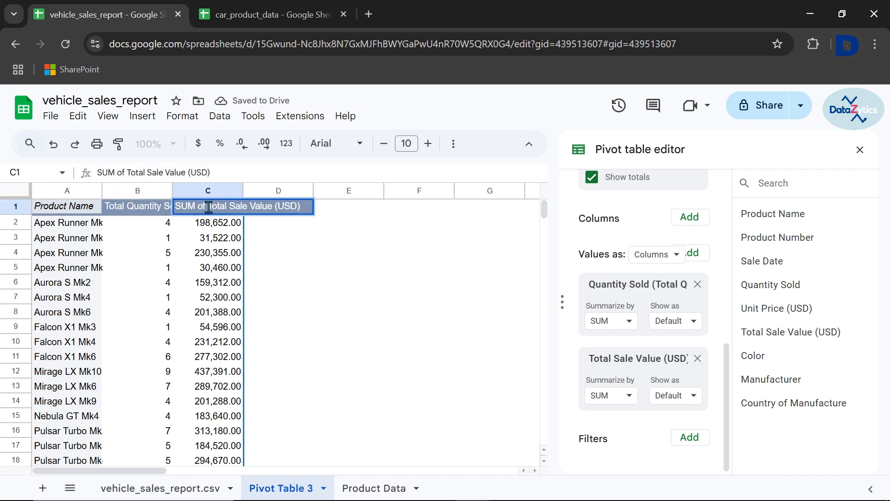
{"action": "key", "text": "BackSpace"}
{"action": "key", "text": "BackSpace"}
{"action": "key", "text": "BackSpace"}
{"action": "key", "text": "BackSpace"}
{"action": "key", "text": "BackSpace"}
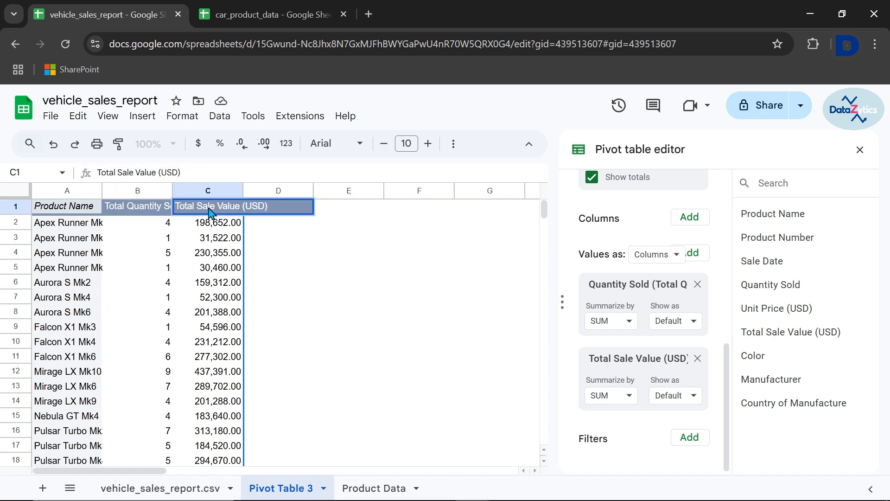
{"action": "key", "text": "Return"}
Apply text wrapping to the pivot table's header cells A1:C1
{"action": "left_click", "coordinate": [84, 211]}
{"action": "key", "text": "shift+Right"}
{"action": "key", "text": "shift+Right"}
{"action": "left_click", "coordinate": [453, 143]}
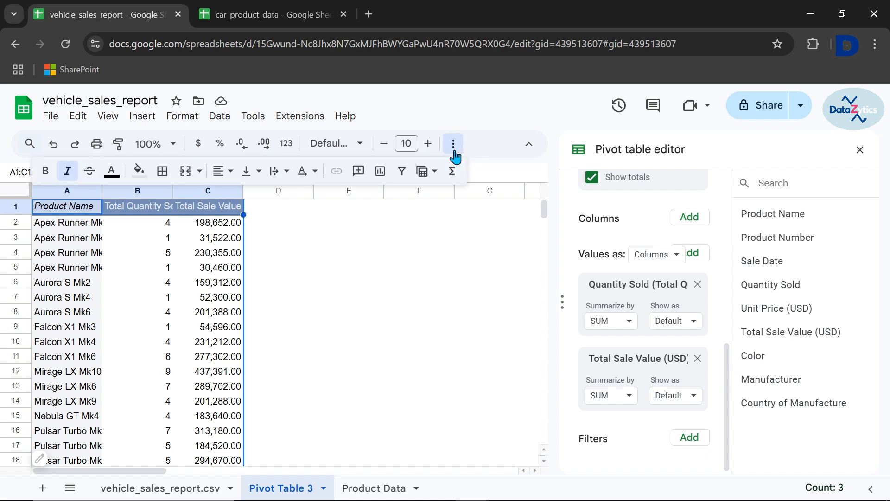
{"action": "left_click", "coordinate": [281, 176]}
{"action": "left_click", "coordinate": [302, 197]}
{"action": "left_click", "coordinate": [297, 213]}
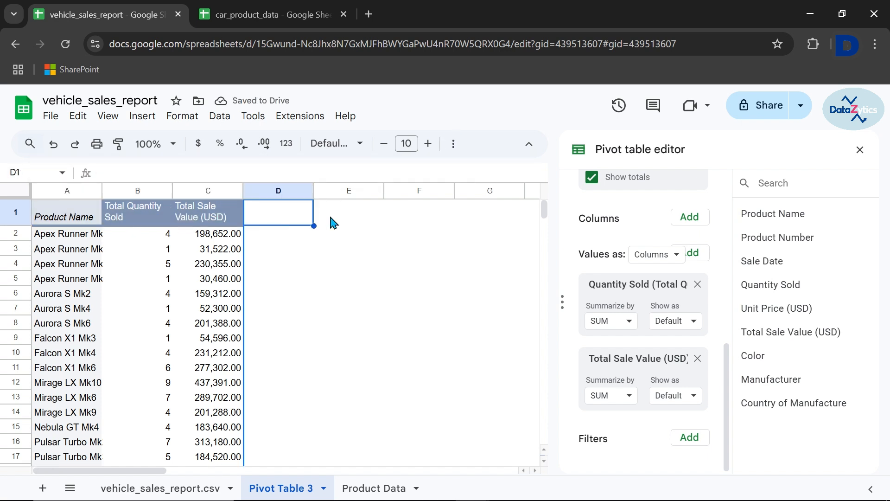
Start a second pivot table for an existing sheet, using vehicle_sales_report.csv!A1:I51 as its data range
{"action": "left_click", "coordinate": [337, 222]}
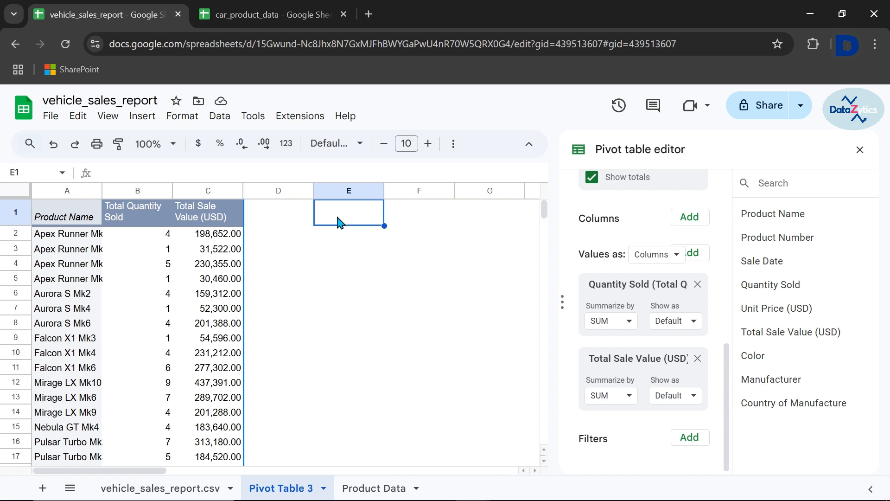
{"action": "left_click", "coordinate": [859, 149]}
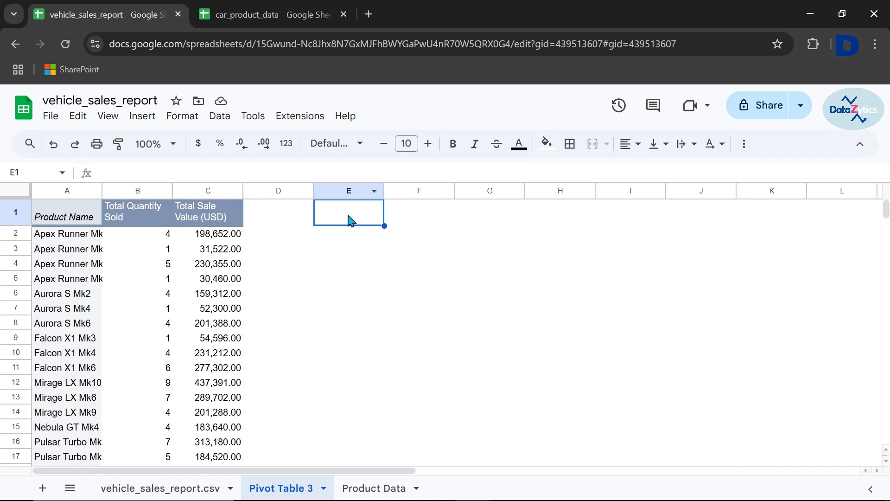
{"action": "left_click", "coordinate": [142, 121]}
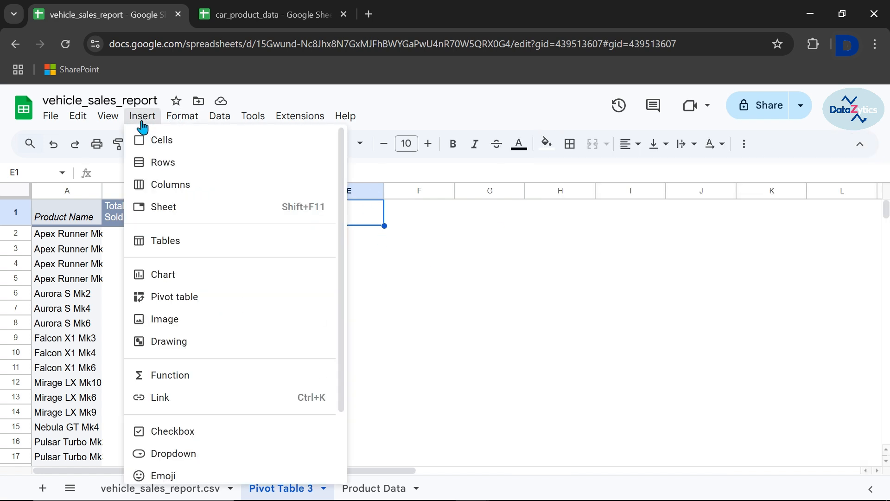
{"action": "left_click", "coordinate": [172, 297]}
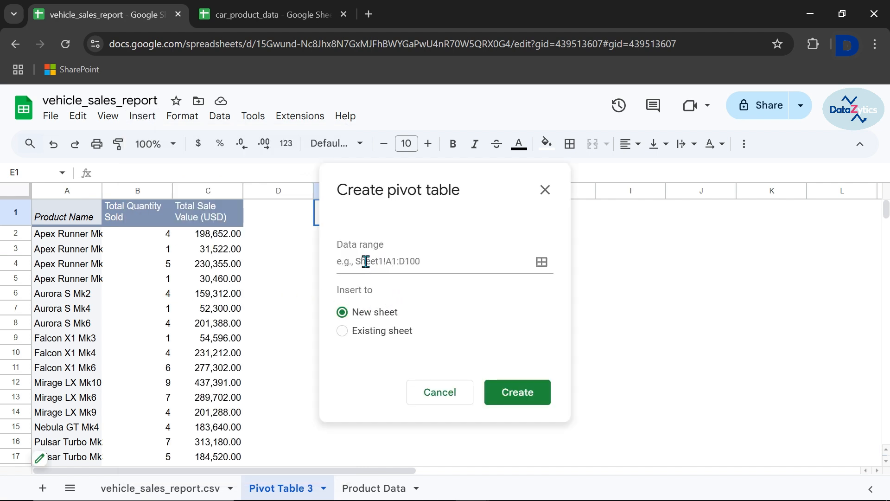
{"action": "left_click", "coordinate": [343, 332]}
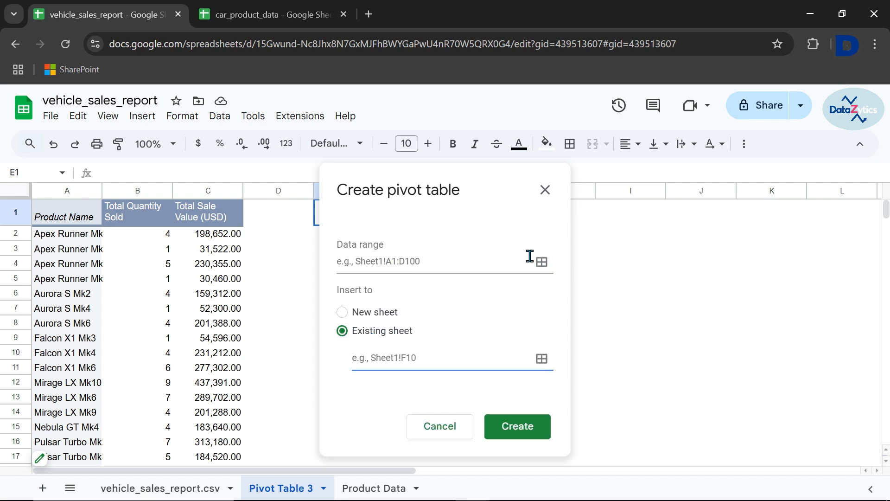
{"action": "left_click", "coordinate": [546, 266]}
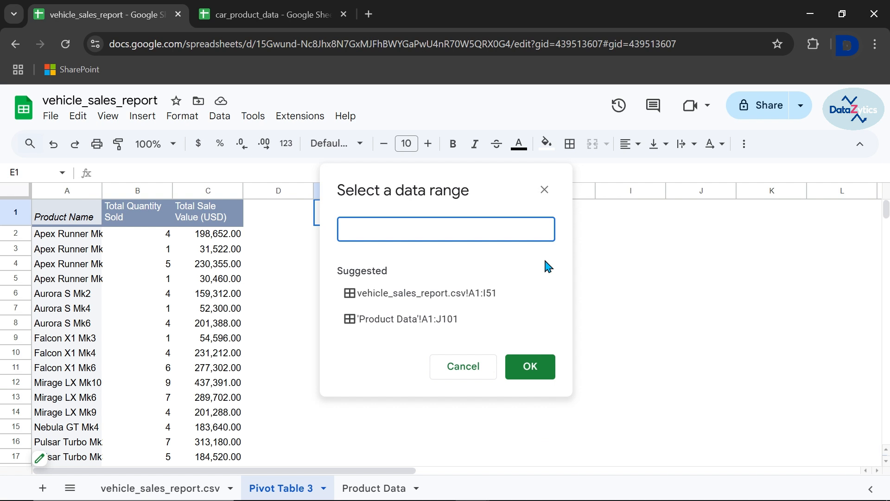
{"action": "left_click", "coordinate": [435, 298]}
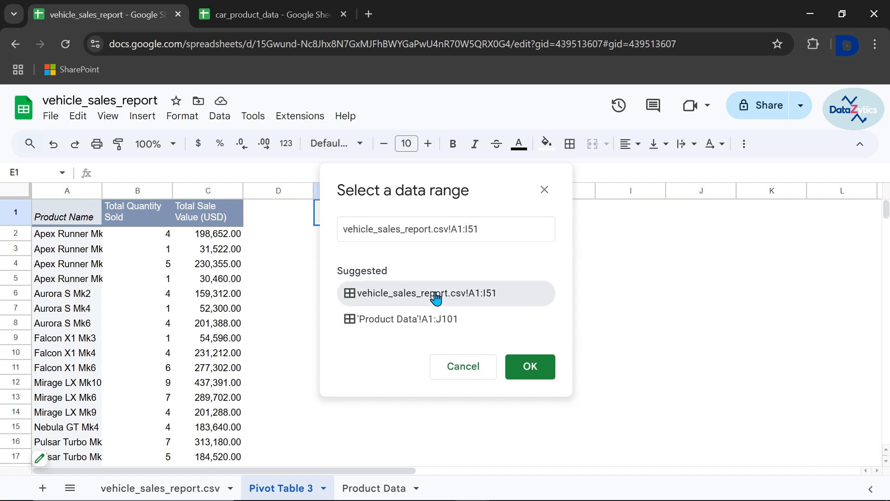
{"action": "left_click", "coordinate": [531, 369]}
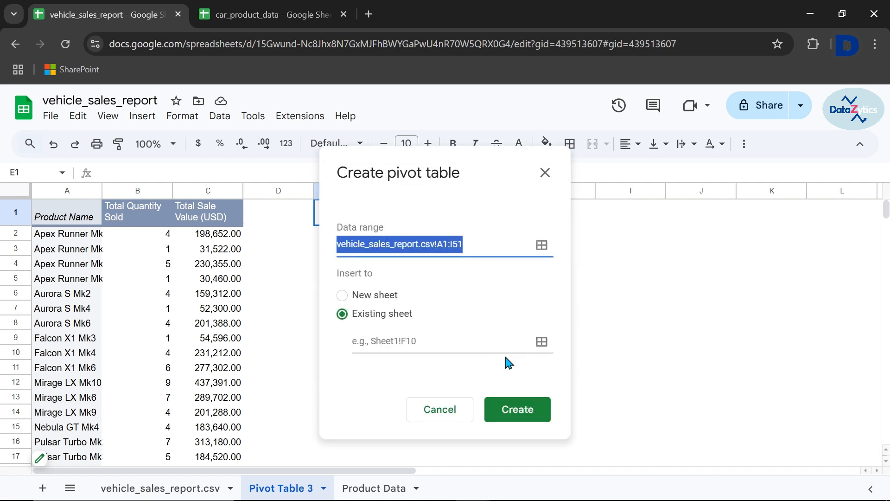
Create the pivot table on the existing sheet at location 'Pivot Table 3'!E1
{"action": "left_click", "coordinate": [342, 296]}
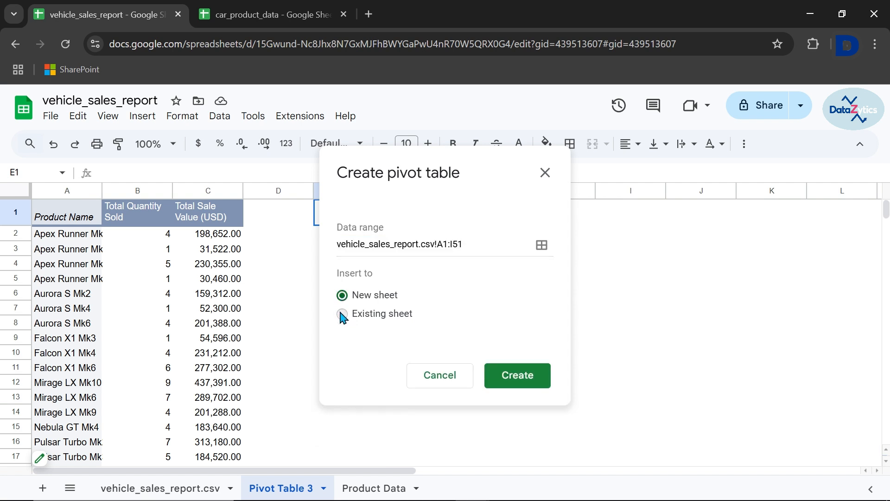
{"action": "left_click", "coordinate": [342, 314]}
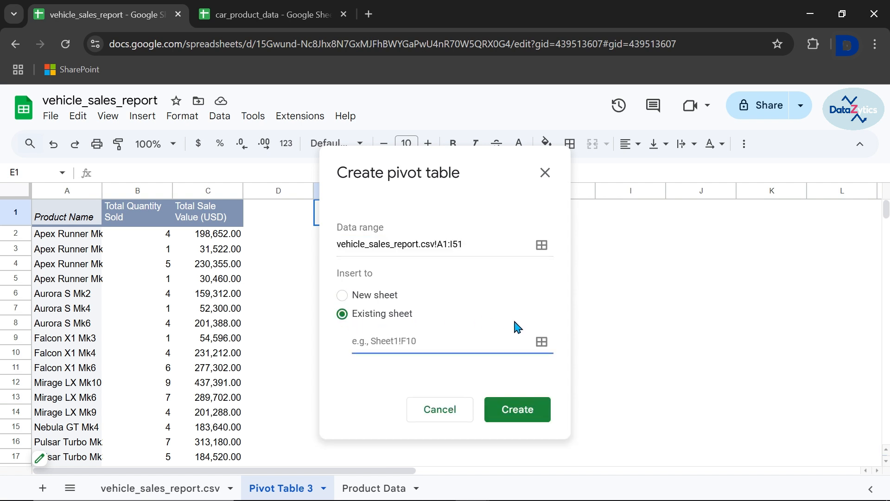
{"action": "left_click", "coordinate": [542, 342]}
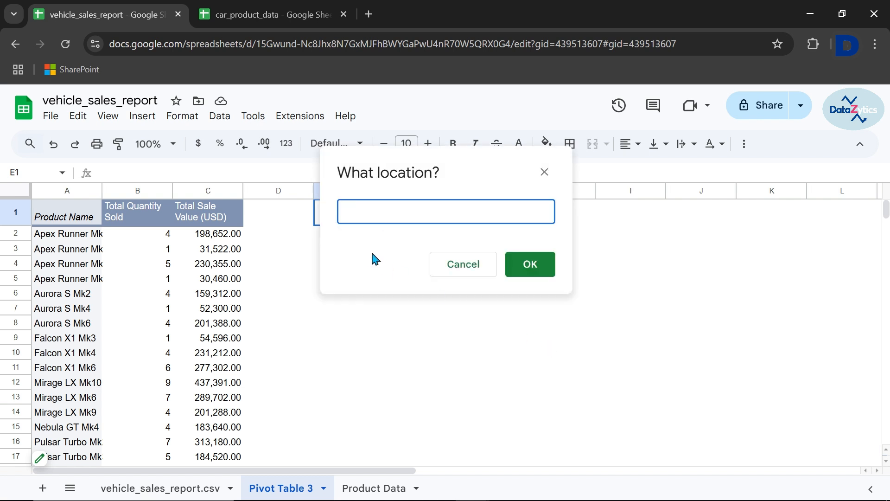
{"action": "left_click_drag", "start_coordinate": [469, 169], "coordinate": [165, 225]}
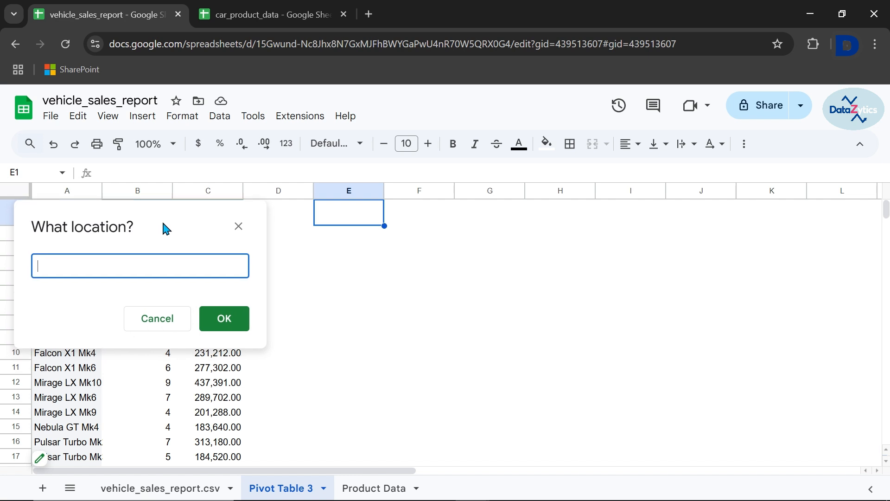
{"action": "left_click", "coordinate": [348, 218]}
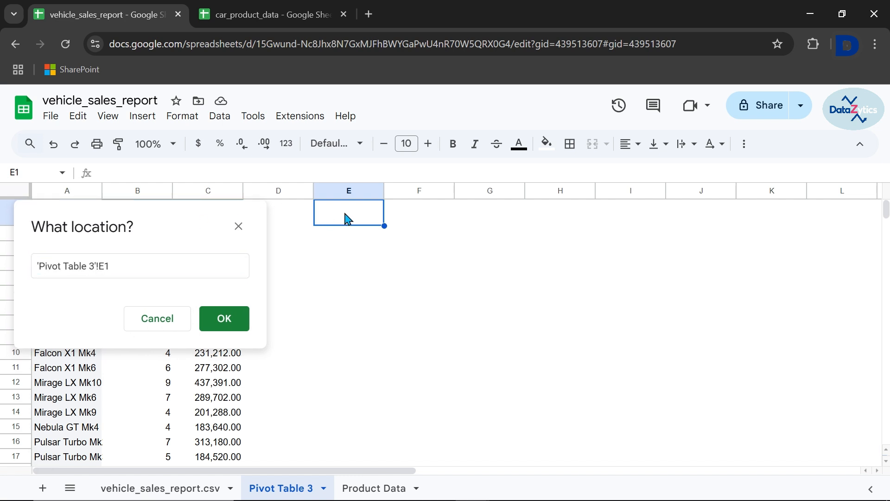
{"action": "left_click", "coordinate": [225, 320]}
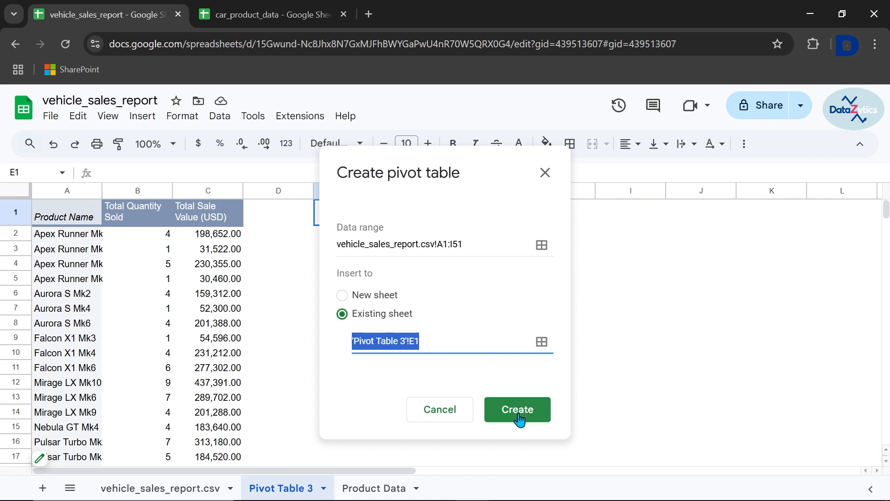
{"action": "left_click", "coordinate": [519, 418]}
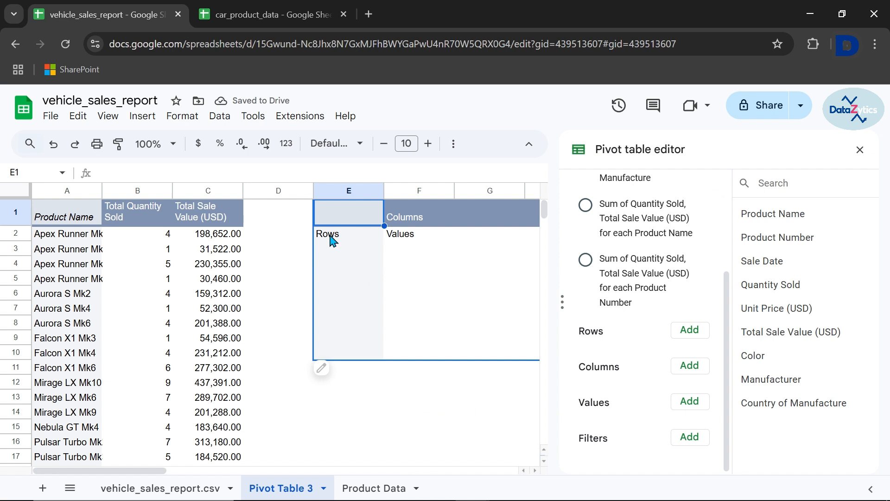
Add Manufacturer as the new pivot table's row field and Quantity Sold and Total Sale Value (USD) as its values
{"action": "left_click", "coordinate": [332, 239]}
{"action": "left_click", "coordinate": [408, 238]}
{"action": "left_click", "coordinate": [346, 236]}
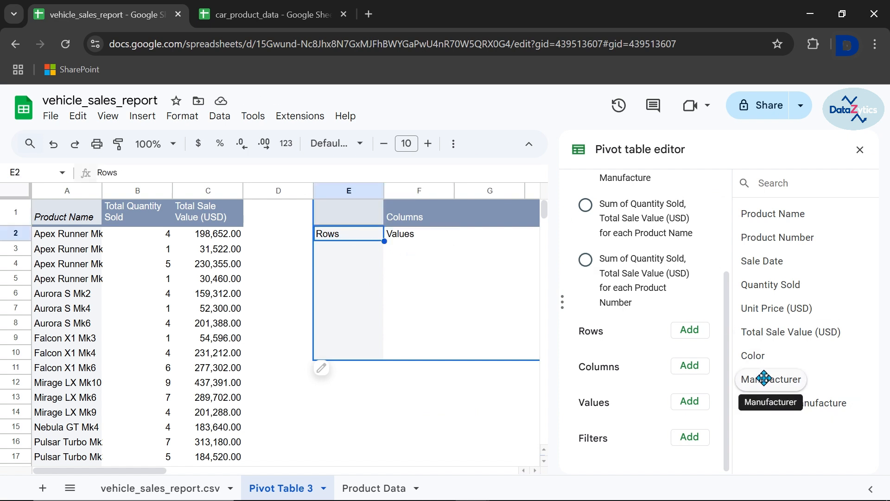
{"action": "left_click_drag", "start_coordinate": [764, 378], "coordinate": [610, 342]}
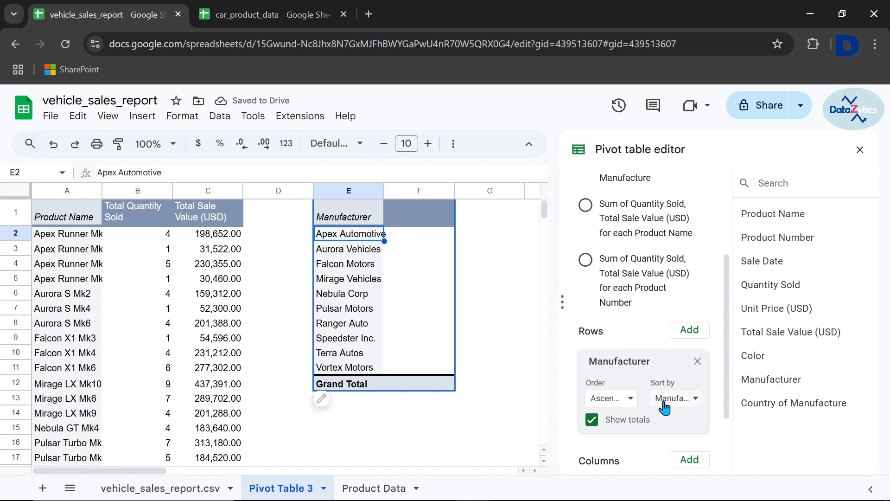
{"action": "scroll", "coordinate": [666, 404], "scroll_direction": "down", "scroll_amount": 2}
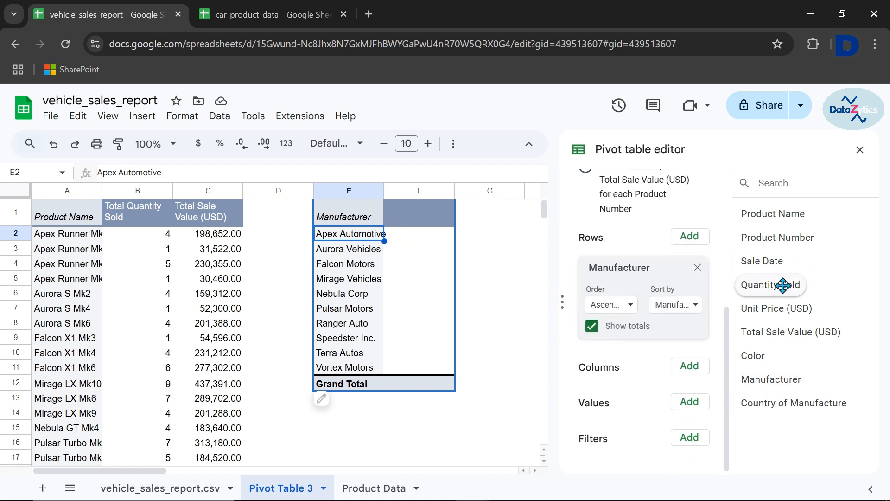
{"action": "left_click_drag", "start_coordinate": [779, 284], "coordinate": [638, 422]}
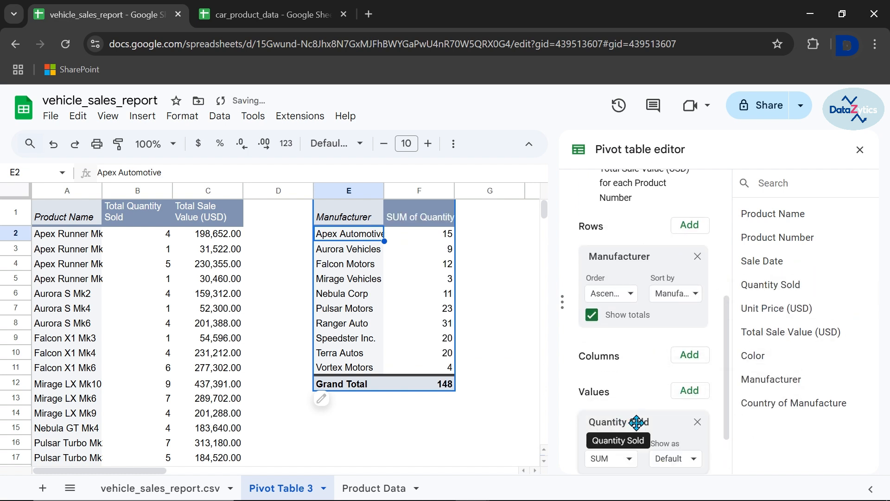
{"action": "left_click_drag", "start_coordinate": [772, 330], "coordinate": [597, 425]}
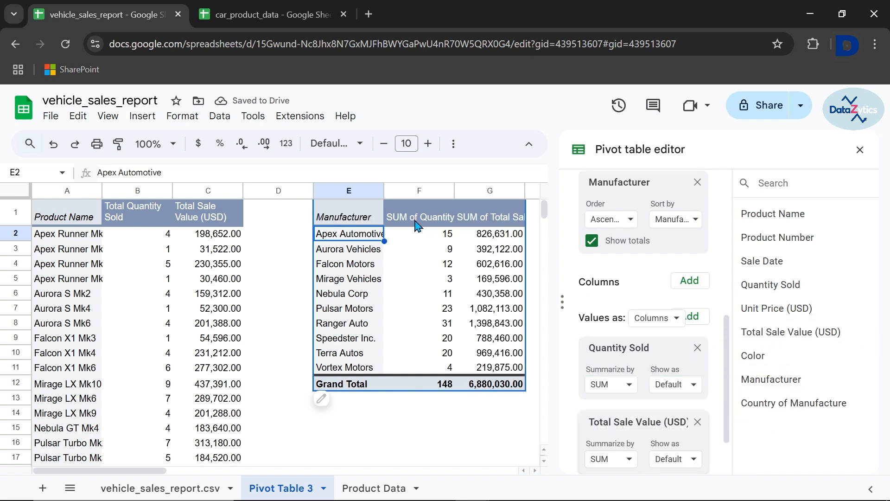
Rename the manufacturer pivot table's quantity column header in F1 to "Total Quantity Sold"
{"action": "double_click", "coordinate": [418, 205]}
{"action": "key", "text": "BackSpace"}
{"action": "key", "text": "BackSpace"}
{"action": "key", "text": "BackSpace"}
{"action": "key", "text": "BackSpace"}
{"action": "key", "text": "BackSpace"}
{"action": "key", "text": "BackSpace"}
{"action": "type", "text": "Total"}
{"action": "key", "text": "Return"}
Rename the manufacturer pivot table's sales value column header in G1 to "Total Sale Value (USD)"
{"action": "double_click", "coordinate": [488, 205]}
{"action": "key", "text": "BackSpace"}
{"action": "key", "text": "BackSpace"}
{"action": "key", "text": "BackSpace"}
{"action": "key", "text": "BackSpace"}
{"action": "key", "text": "BackSpace"}
{"action": "key", "text": "BackSpace"}
Apply text wrapping to the manufacturer pivot table's header cells E1:G1 and close the pivot table editor
{"action": "left_click_drag", "start_coordinate": [348, 215], "coordinate": [489, 215]}
{"action": "left_click", "coordinate": [454, 144]}
{"action": "left_click", "coordinate": [273, 171]}
{"action": "left_click", "coordinate": [300, 191]}
{"action": "left_click", "coordinate": [532, 223]}
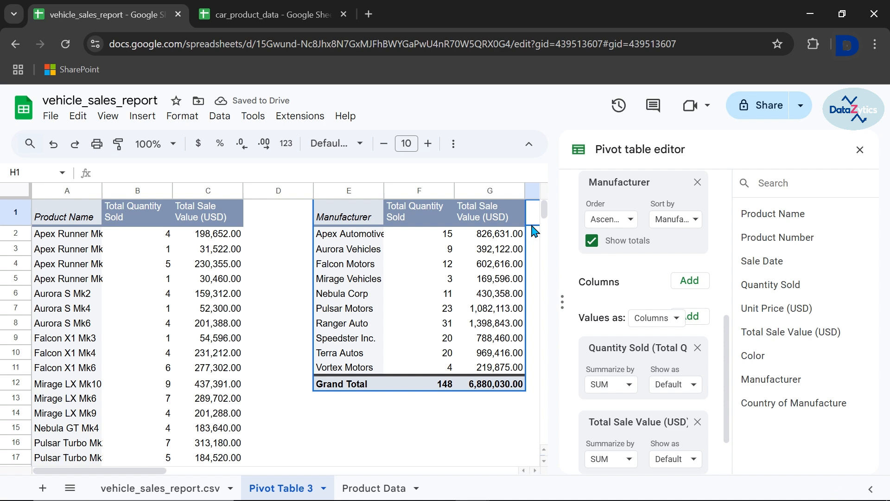
{"action": "left_click", "coordinate": [860, 149]}
Start a third pivot table, selecting the whole data block A1:I51 on the vehicle_sales_report.csv sheet as its data range
{"action": "scroll", "coordinate": [590, 254], "scroll_direction": "right", "scroll_amount": 3}
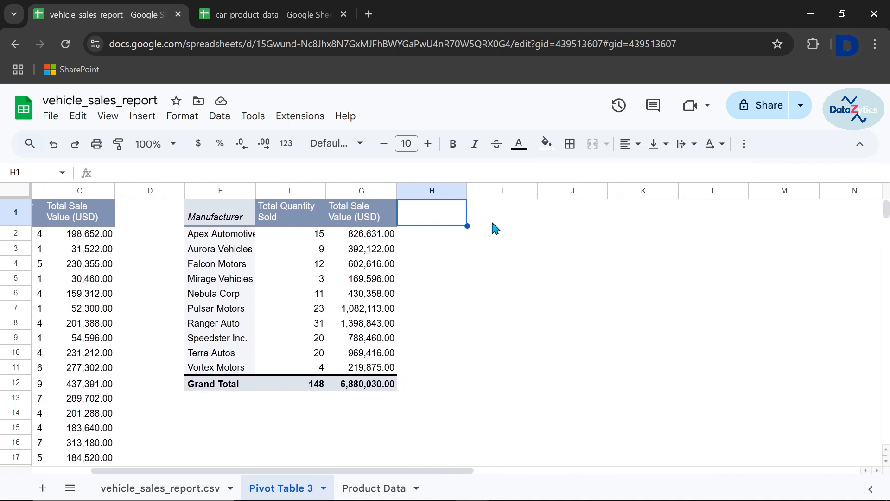
{"action": "left_click", "coordinate": [495, 223]}
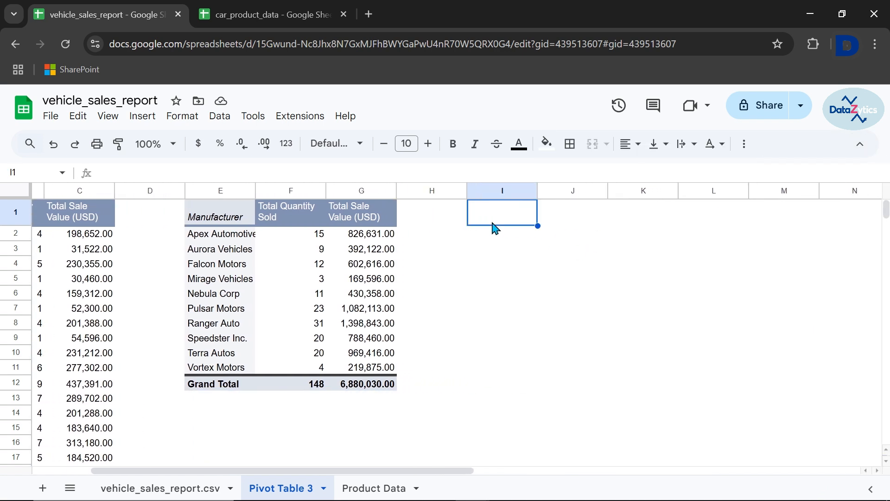
{"action": "left_click", "coordinate": [143, 115]}
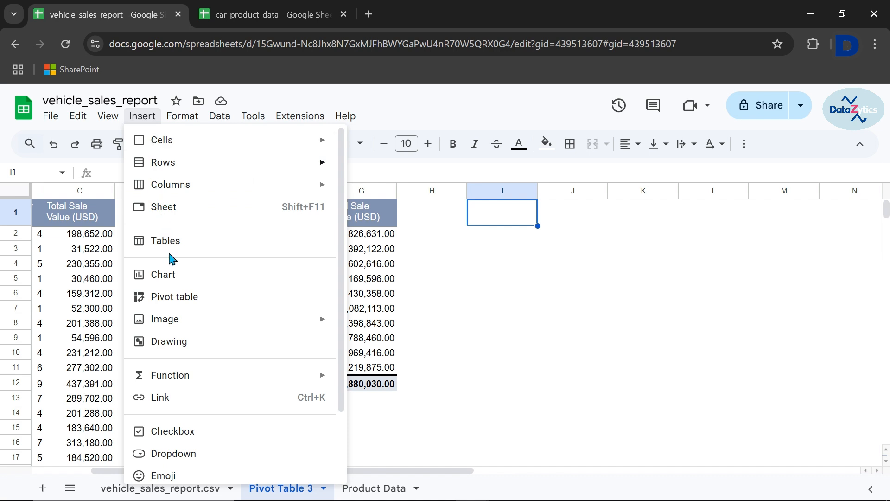
{"action": "left_click", "coordinate": [169, 298]}
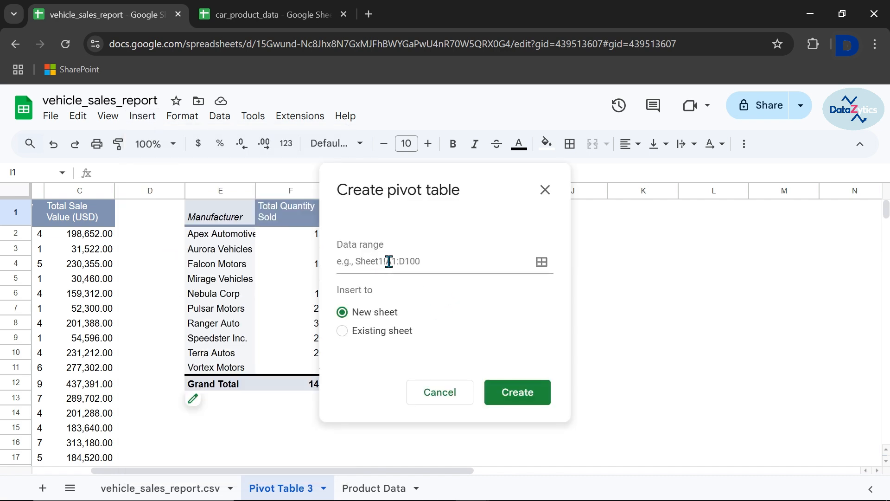
{"action": "left_click", "coordinate": [543, 263]}
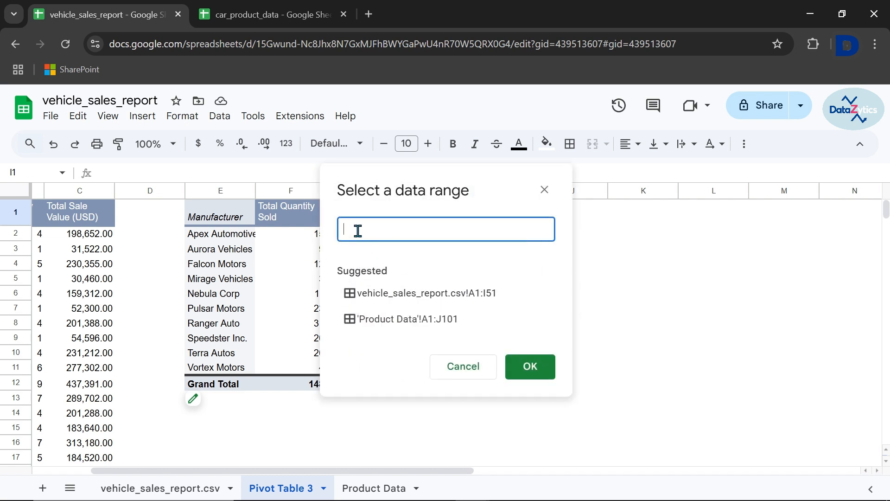
{"action": "left_click", "coordinate": [145, 488]}
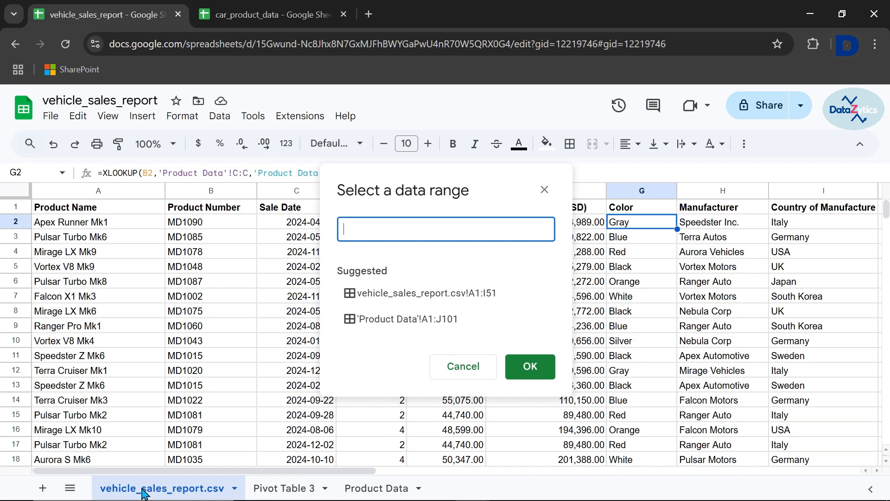
{"action": "left_click", "coordinate": [51, 214]}
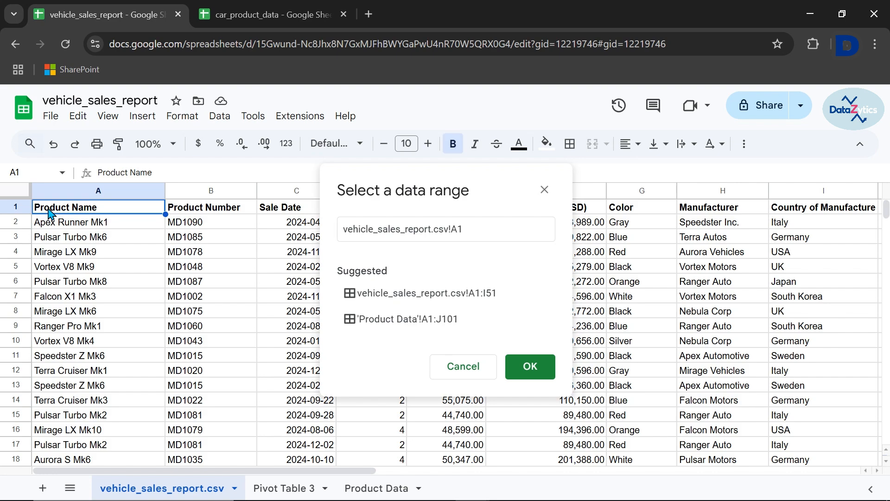
{"action": "key", "text": "ctrl+a"}
{"action": "scroll", "coordinate": [175, 369], "scroll_direction": "down", "scroll_amount": 10}
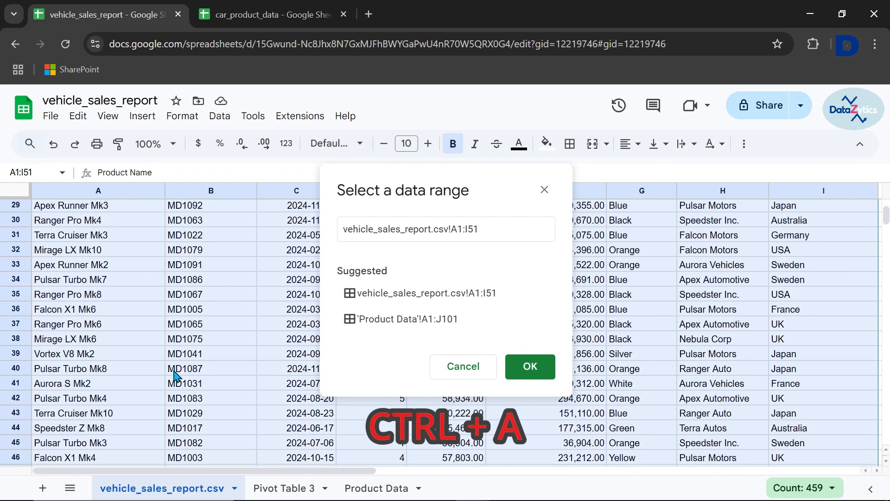
{"action": "scroll", "coordinate": [176, 373], "scroll_direction": "up", "scroll_amount": 4}
{"action": "scroll", "coordinate": [176, 373], "scroll_direction": "right", "scroll_amount": 2}
{"action": "scroll", "coordinate": [175, 373], "scroll_direction": "up", "scroll_amount": 9}
{"action": "scroll", "coordinate": [176, 373], "scroll_direction": "left", "scroll_amount": 2}
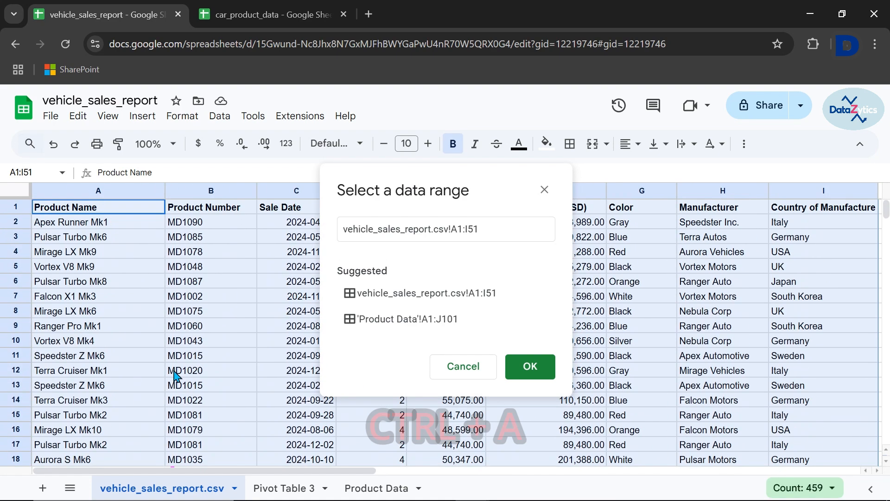
{"action": "left_click", "coordinate": [530, 367]}
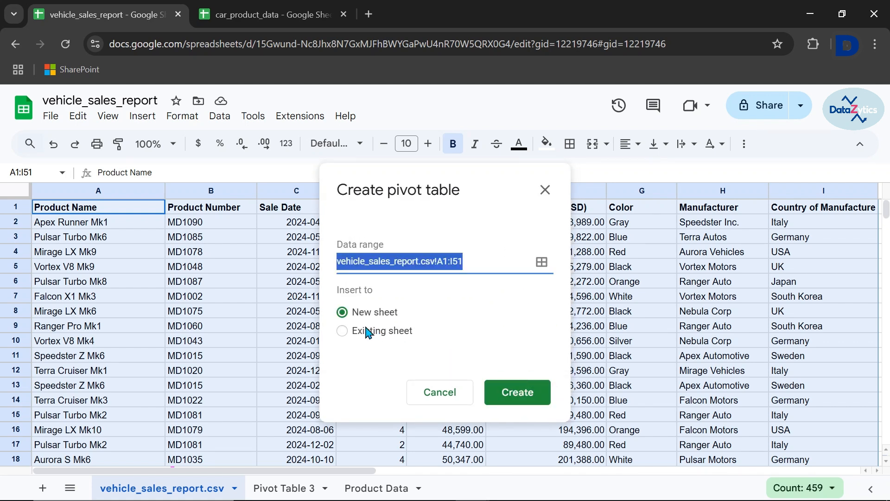
Place the third pivot table in the existing sheet at 'Pivot Table 3'!I1 and create it
{"action": "left_click", "coordinate": [343, 331]}
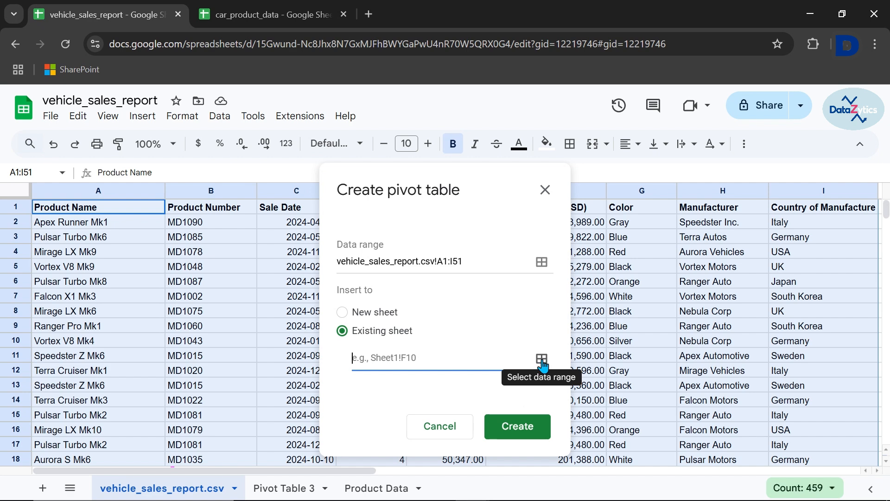
{"action": "left_click", "coordinate": [542, 359]}
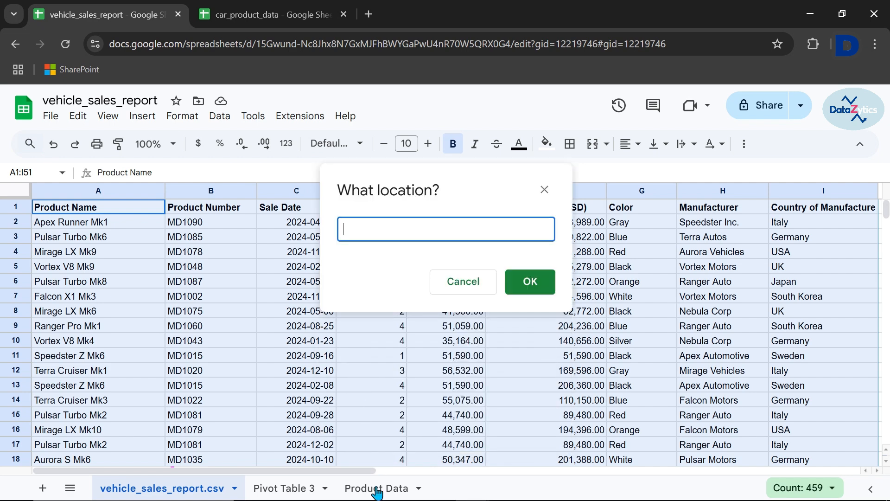
{"action": "left_click", "coordinate": [291, 494]}
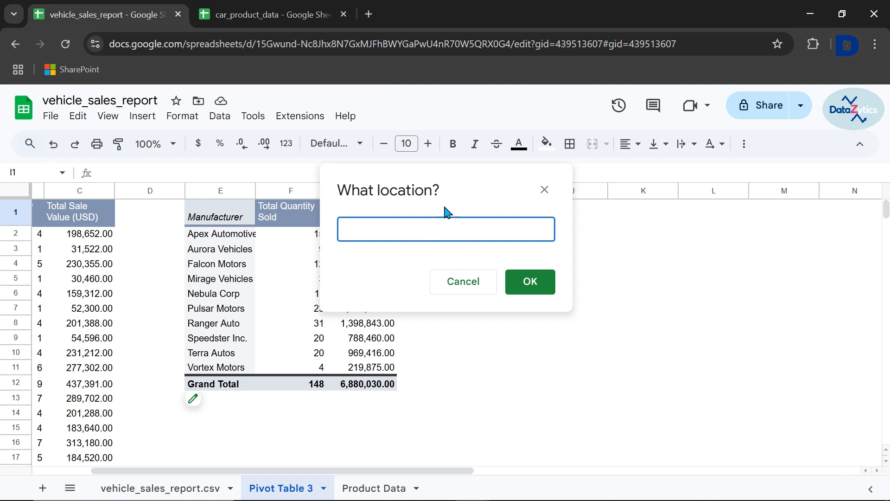
{"action": "left_click_drag", "start_coordinate": [463, 200], "coordinate": [282, 254]}
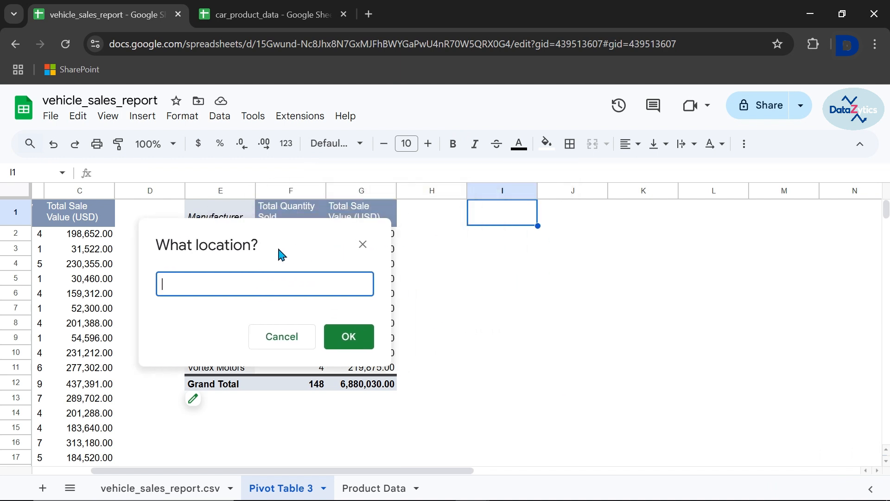
{"action": "left_click", "coordinate": [511, 222]}
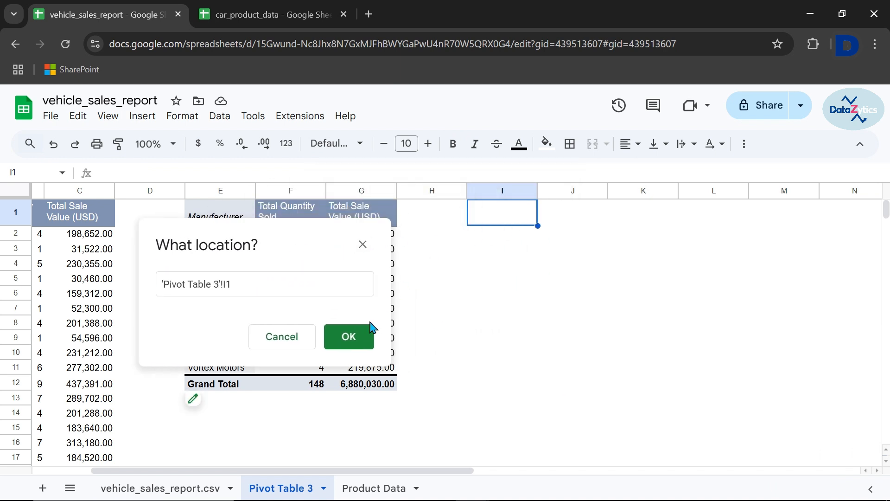
{"action": "left_click", "coordinate": [350, 337]}
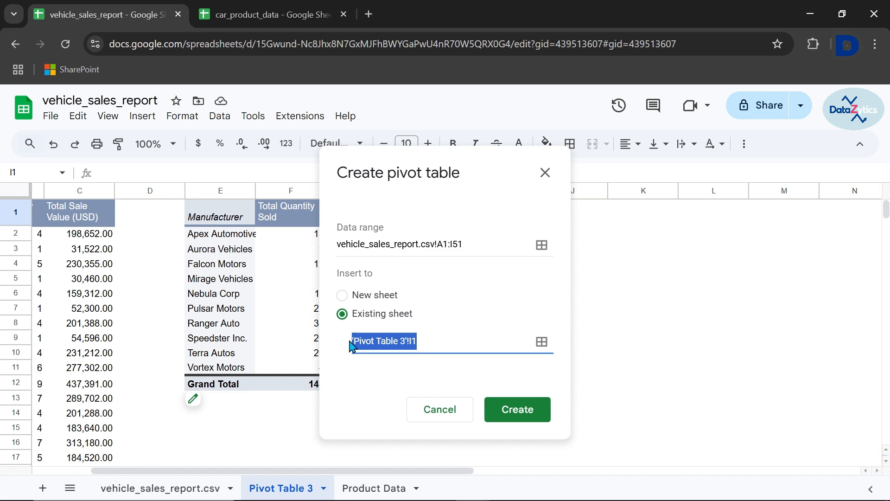
{"action": "left_click", "coordinate": [517, 409]}
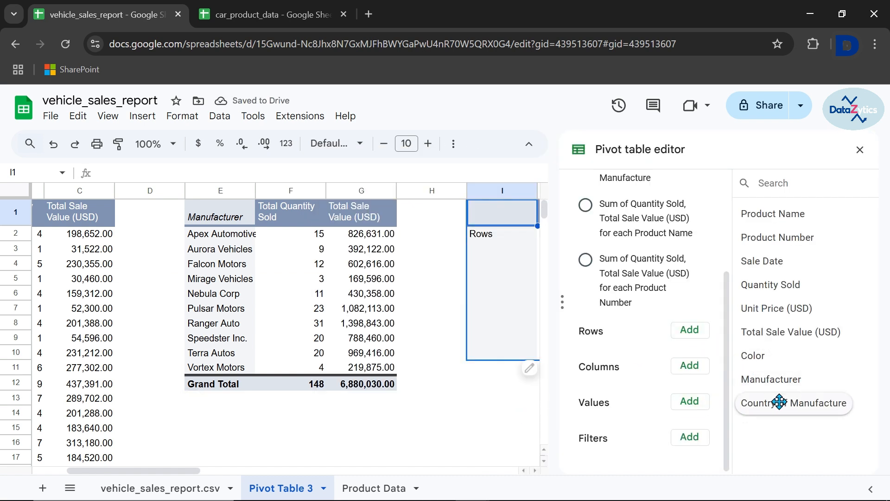
Add Country of Manufacture as the new pivot table's rows, with Quantity Sold and Total Sale Value (USD) as its values
{"action": "left_click_drag", "start_coordinate": [779, 403], "coordinate": [627, 353]}
{"action": "left_click_drag", "start_coordinate": [780, 282], "coordinate": [632, 412]}
{"action": "scroll", "coordinate": [632, 412], "scroll_direction": "down", "scroll_amount": 2}
{"action": "left_click_drag", "start_coordinate": [788, 332], "coordinate": [624, 442]}
Rename the country pivot table's quantity column header in J1 to "Total Quantity Sold"
{"action": "scroll", "coordinate": [371, 278], "scroll_direction": "right", "scroll_amount": 6}
{"action": "double_click", "coordinate": [284, 208]}
{"action": "key", "text": "BackSpace"}
{"action": "key", "text": "BackSpace"}
{"action": "key", "text": "BackSpace"}
{"action": "key", "text": "BackSpace"}
{"action": "key", "text": "BackSpace"}
{"action": "key", "text": "BackSpace"}
Rename the country pivot table's sales value column header in K1 to "Total Sale Value (USD)"
{"action": "key", "text": "BackSpace"}
{"action": "type", "text": "Total"}
{"action": "key", "text": "Return"}
{"action": "double_click", "coordinate": [354, 206]}
{"action": "key", "text": "BackSpace"}
{"action": "key", "text": "BackSpace"}
{"action": "key", "text": "BackSpace"}
{"action": "key", "text": "BackSpace"}
{"action": "key", "text": "BackSpace"}
{"action": "key", "text": "BackSpace"}
{"action": "key", "text": "BackSpace"}
{"action": "key", "text": "Return"}
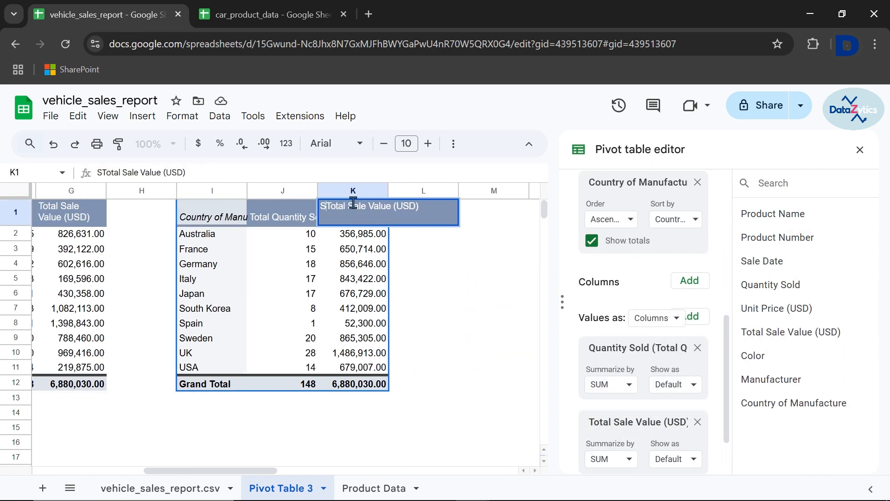
Apply text wrapping to the country pivot table's header cells I1:K1 and close the pivot table editor
{"action": "left_click_drag", "start_coordinate": [207, 219], "coordinate": [354, 218]}
{"action": "left_click", "coordinate": [453, 144]}
{"action": "left_click", "coordinate": [284, 177]}
{"action": "left_click", "coordinate": [301, 198]}
{"action": "left_click", "coordinate": [423, 212]}
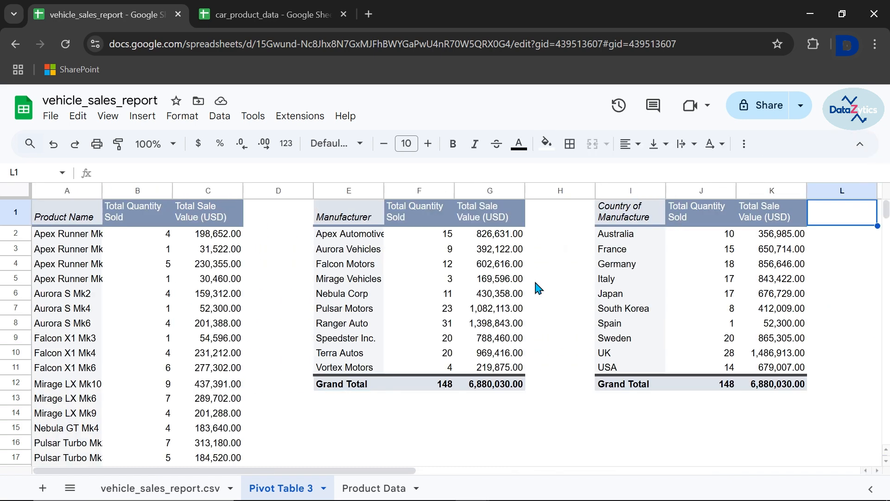
Rename the Pivot Table 3 sheet to "Sales Summary"
{"action": "double_click", "coordinate": [284, 488]}
{"action": "type", "text": "Data Summary"}
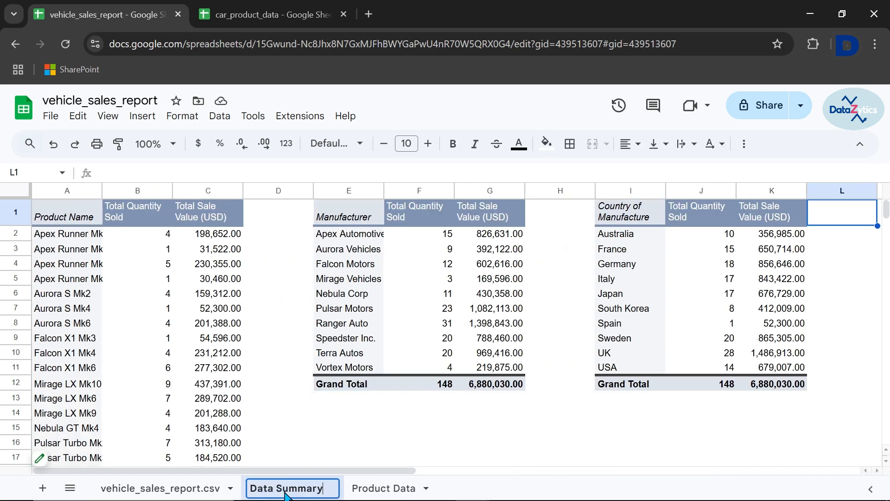
{"action": "left_click", "coordinate": [274, 490]}
{"action": "key", "text": "BackSpace"}
{"action": "key", "text": "BackSpace"}
{"action": "key", "text": "BackSpace"}
{"action": "key", "text": "BackSpace"}
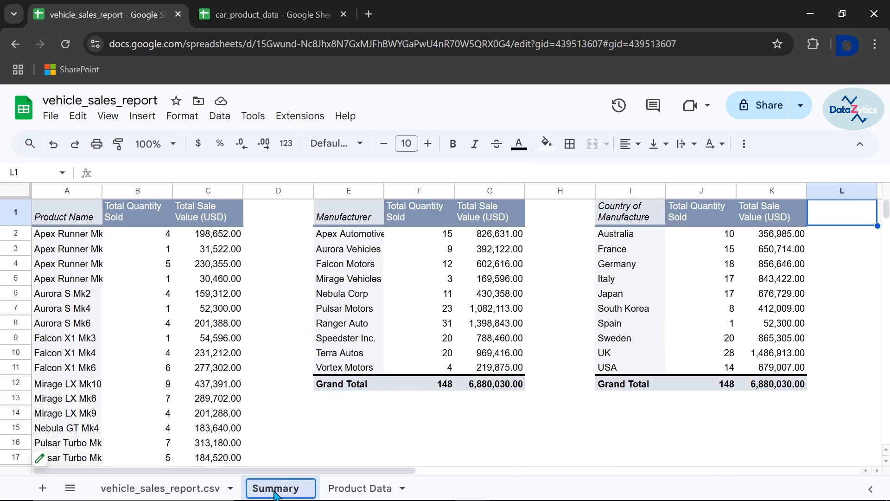
{"action": "type", "text": "Sales"}
{"action": "left_click", "coordinate": [339, 403]}
Make the header rows of all three pivot tables bold: A1:C1, E1:G1 and I1:K1
{"action": "left_click", "coordinate": [73, 218]}
{"action": "key", "text": "ctrl+shift+Right"}
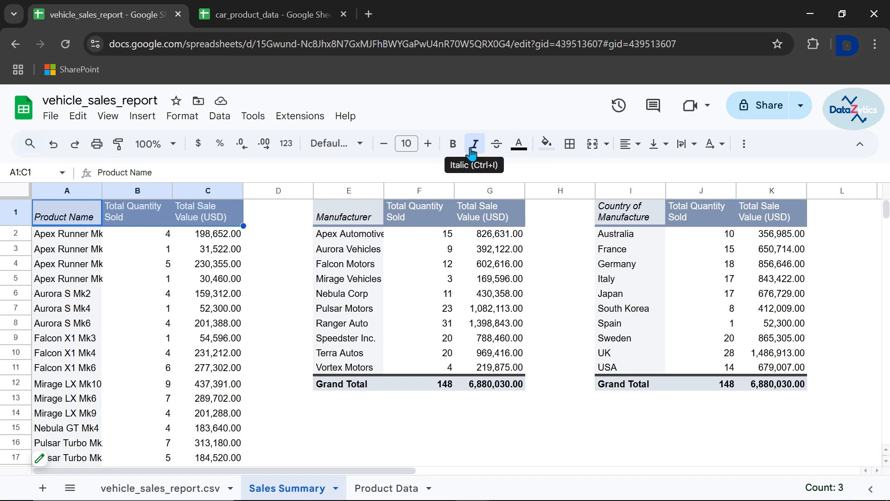
{"action": "left_click", "coordinate": [453, 144]}
{"action": "left_click", "coordinate": [365, 217]}
{"action": "key", "text": "ctrl+shift+Right"}
{"action": "left_click", "coordinate": [453, 145]}
{"action": "left_click", "coordinate": [623, 216]}
{"action": "key", "text": "ctrl+shift+Right"}
{"action": "left_click", "coordinate": [453, 145]}
Fill the product pivot table's header cells A1:C1 with blue and set the text color of A1 to white
{"action": "left_click", "coordinate": [73, 217]}
{"action": "left_click", "coordinate": [551, 150]}
{"action": "left_click", "coordinate": [643, 203]}
{"action": "left_click", "coordinate": [88, 222]}
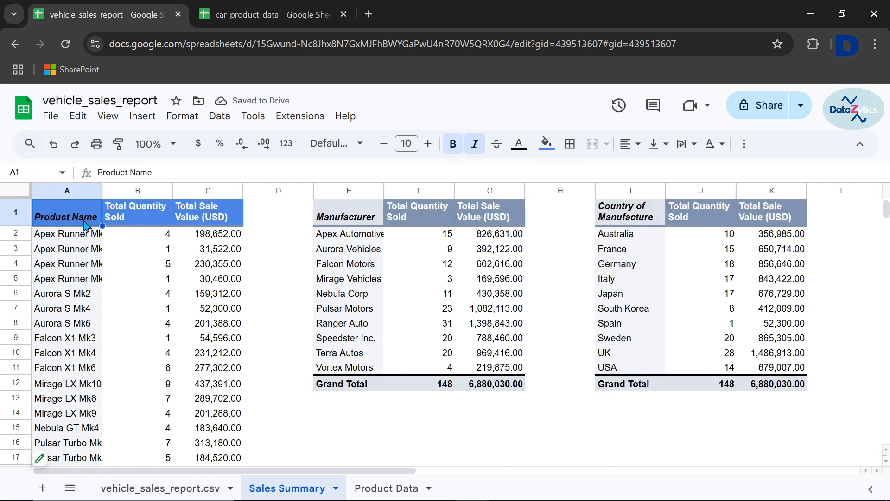
{"action": "left_click", "coordinate": [519, 145]}
{"action": "left_click", "coordinate": [662, 188]}
Copy the formatting of header cells A1:C1 onto the manufacturer header E1:G1 and the country header I1:K1
{"action": "left_click", "coordinate": [345, 222]}
{"action": "left_click", "coordinate": [66, 215]}
{"action": "key", "text": "shift+Right"}
{"action": "key", "text": "shift+Right"}
{"action": "left_click", "coordinate": [120, 146]}
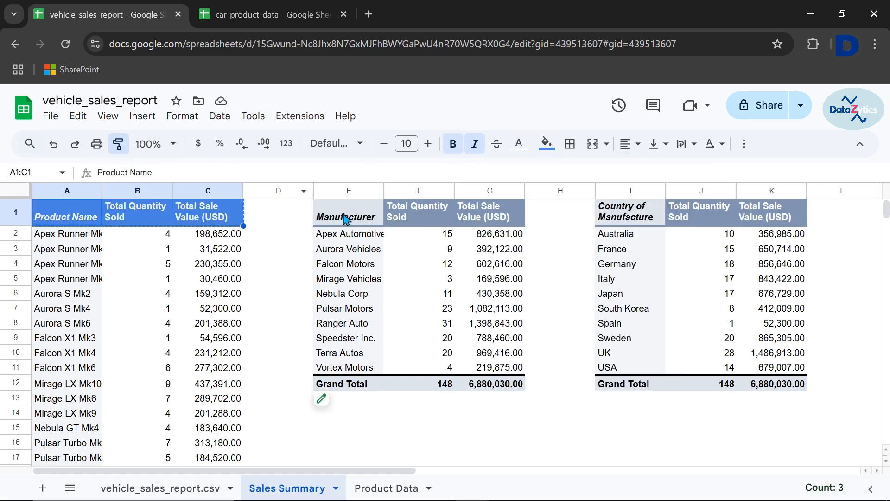
{"action": "left_click", "coordinate": [346, 218]}
{"action": "left_click", "coordinate": [119, 145]}
{"action": "left_click", "coordinate": [631, 216]}
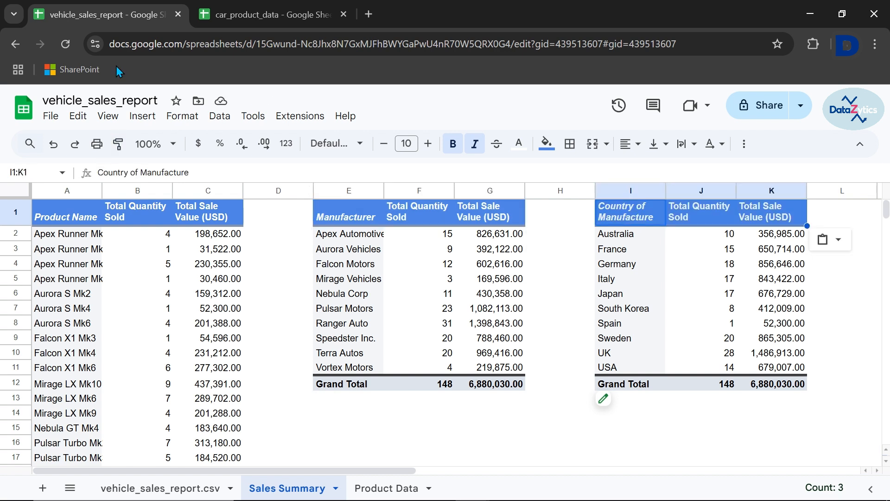
Widen column A so the full product names fit
{"action": "left_click_drag", "start_coordinate": [102, 190], "coordinate": [117, 190]}
{"action": "left_click", "coordinate": [323, 398]}
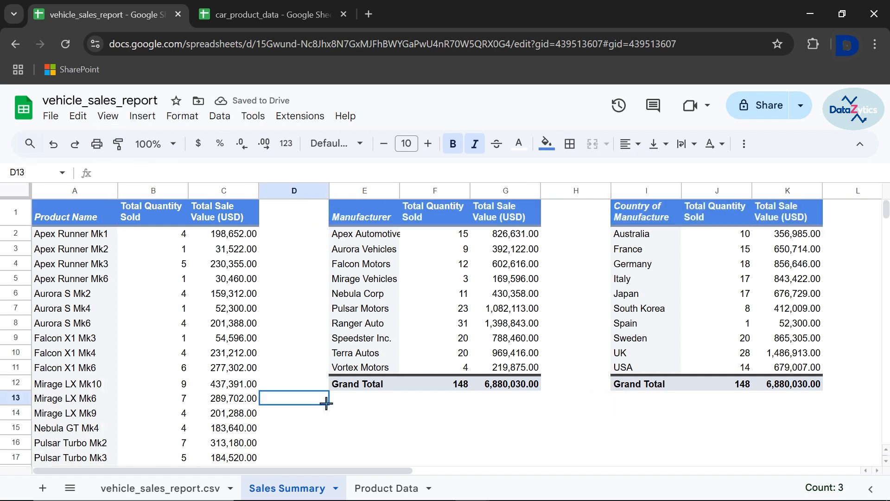
Review the header cells of the pivot tables and the product pivot table down to its Grand Total row
{"action": "left_click", "coordinate": [97, 225]}
{"action": "key", "text": "Right"}
{"action": "key", "text": "Right"}
{"action": "key", "text": "Right"}
{"action": "key", "text": "Right"}
{"action": "key", "text": "Right"}
{"action": "key", "text": "Right"}
{"action": "key", "text": "Right"}
{"action": "key", "text": "Right"}
{"action": "key", "text": "Right"}
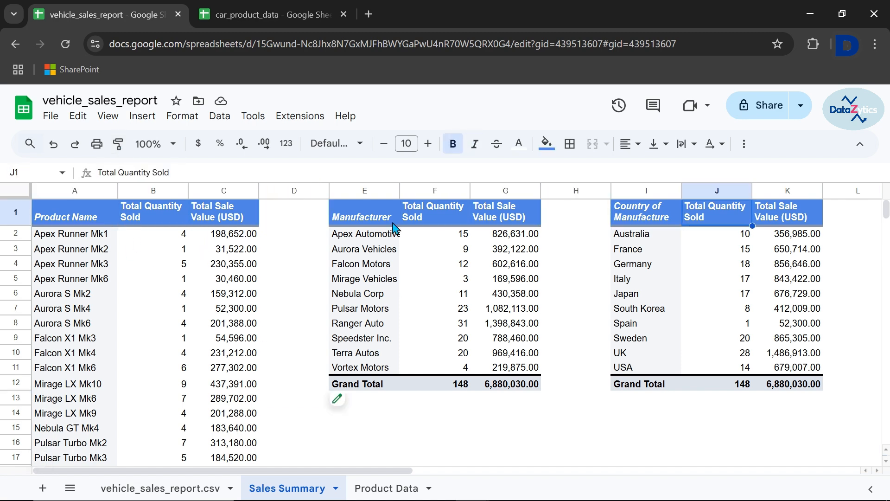
{"action": "scroll", "coordinate": [183, 301], "scroll_direction": "down", "scroll_amount": 7}
{"action": "scroll", "coordinate": [185, 324], "scroll_direction": "down", "scroll_amount": 2}
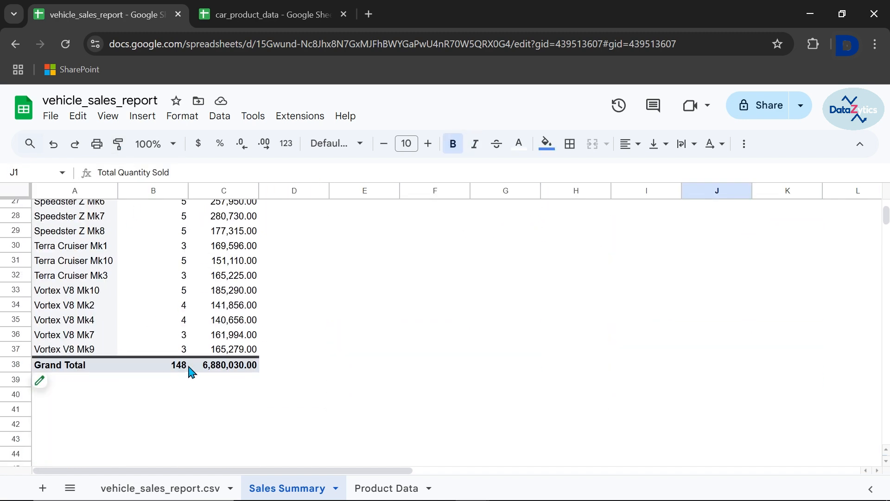
{"action": "scroll", "coordinate": [243, 340], "scroll_direction": "up", "scroll_amount": 8}
{"action": "scroll", "coordinate": [243, 340], "scroll_direction": "down", "scroll_amount": 6}
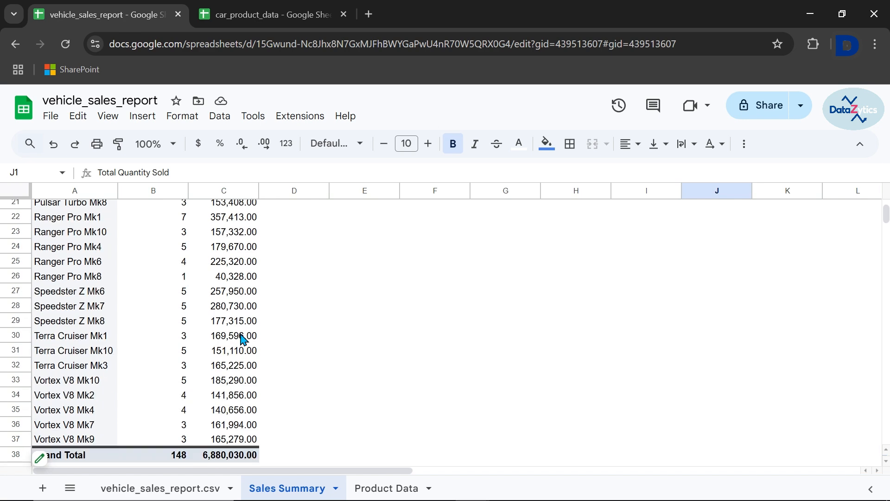
{"action": "scroll", "coordinate": [243, 340], "scroll_direction": "up", "scroll_amount": 7}
Open the manufacturer pivot table for editing, try descending order for its Manufacturer rows, and set the order back to Ascending
{"action": "mouse_move", "coordinate": [348, 397]}
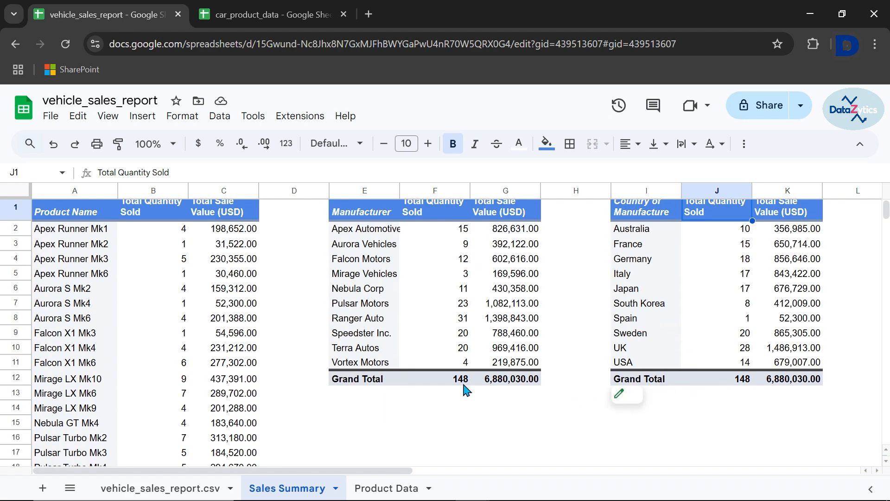
{"action": "left_click", "coordinate": [357, 400]}
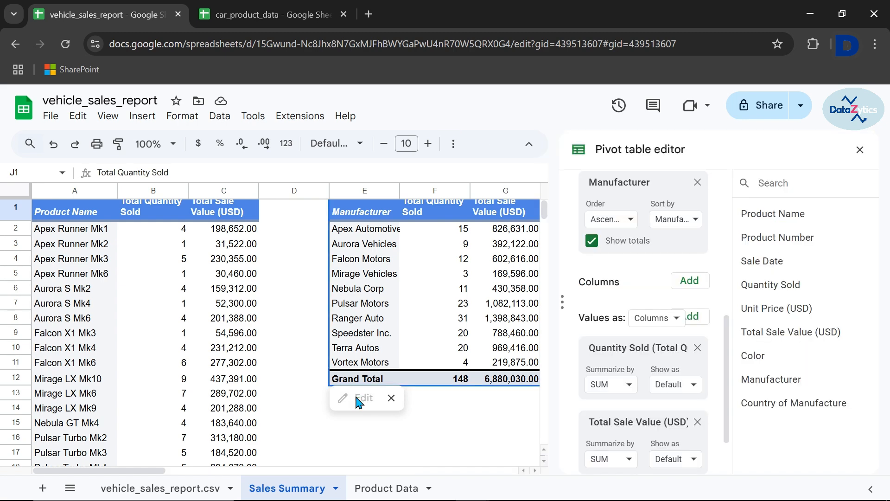
{"action": "scroll", "coordinate": [640, 335], "scroll_direction": "up", "scroll_amount": 3}
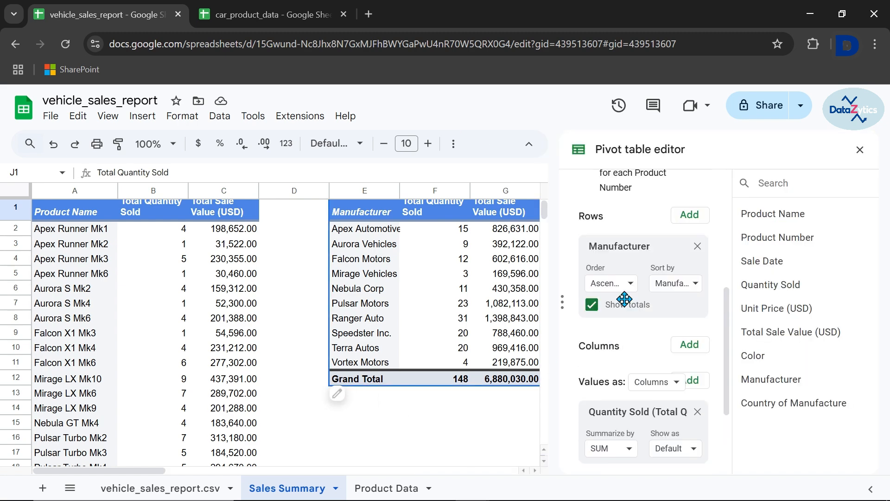
{"action": "left_click", "coordinate": [631, 314]}
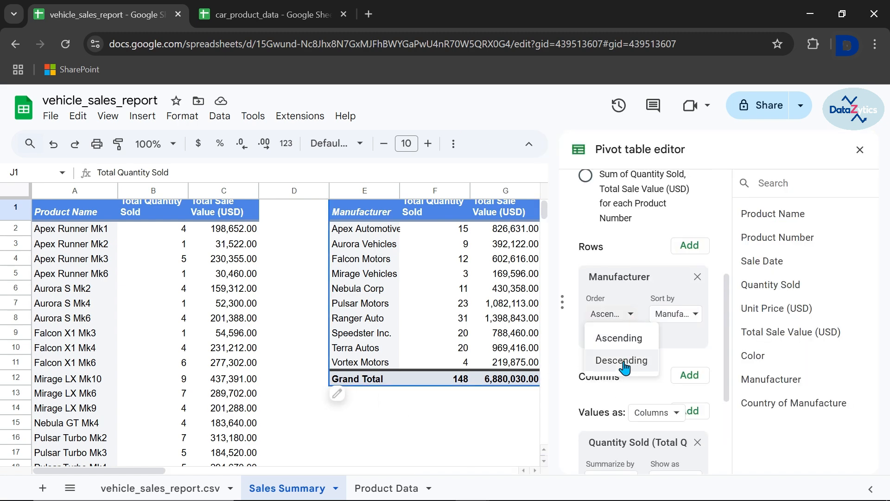
{"action": "left_click", "coordinate": [625, 363]}
{"action": "left_click", "coordinate": [629, 314]}
{"action": "left_click", "coordinate": [603, 338]}
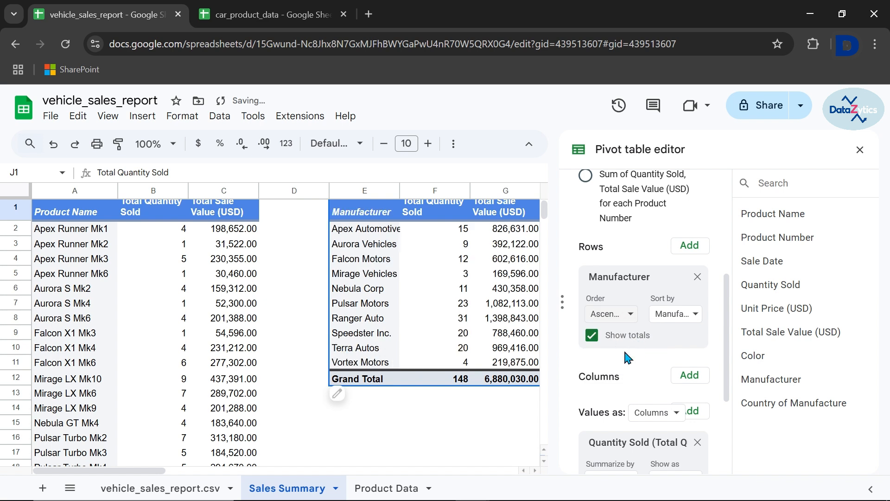
Switch the Manufacturer rows' totals off and on again to compare the pivot table with and without them
{"action": "left_click", "coordinate": [591, 335]}
{"action": "left_click", "coordinate": [591, 335]}
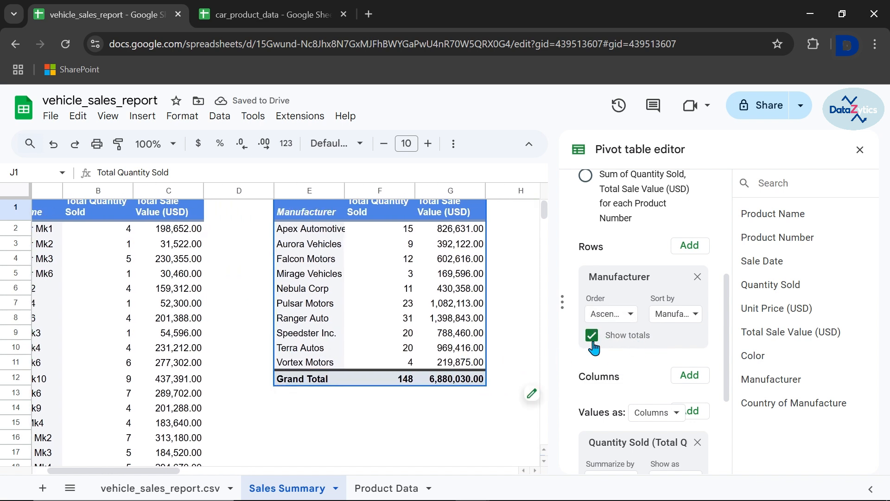
{"action": "left_click", "coordinate": [592, 336]}
{"action": "left_click", "coordinate": [592, 335]}
{"action": "scroll", "coordinate": [624, 373], "scroll_direction": "down", "scroll_amount": 3}
{"action": "scroll", "coordinate": [625, 372], "scroll_direction": "up", "scroll_amount": 2}
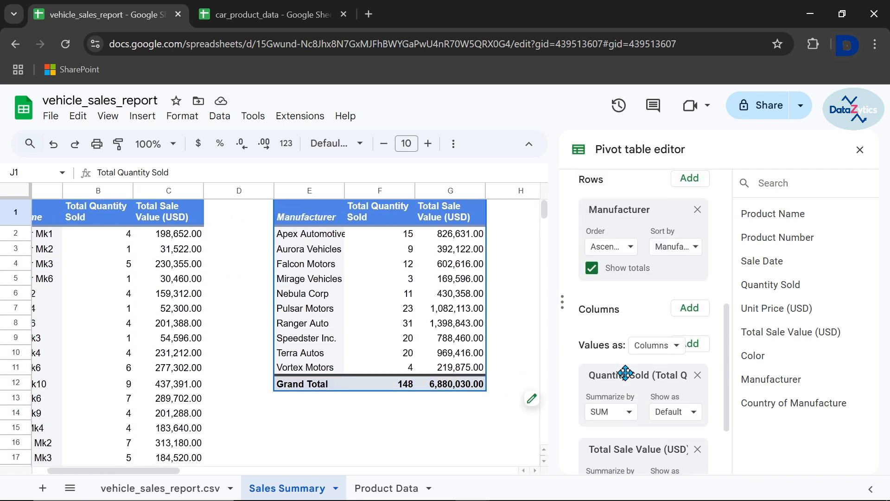
Add a Color filter to the manufacturer pivot table and limit it to the value Blue
{"action": "scroll", "coordinate": [625, 372], "scroll_direction": "down", "scroll_amount": 2}
{"action": "left_click", "coordinate": [689, 440]}
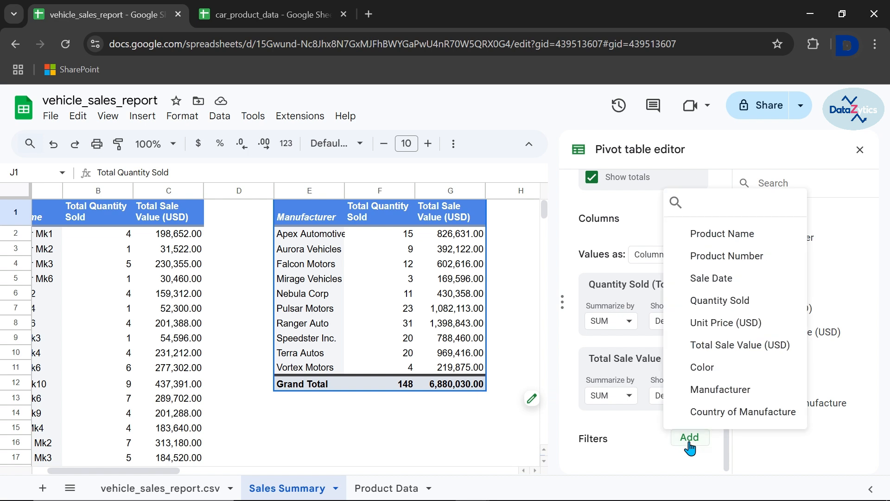
{"action": "left_click", "coordinate": [699, 368]}
{"action": "scroll", "coordinate": [695, 399], "scroll_direction": "down", "scroll_amount": 1}
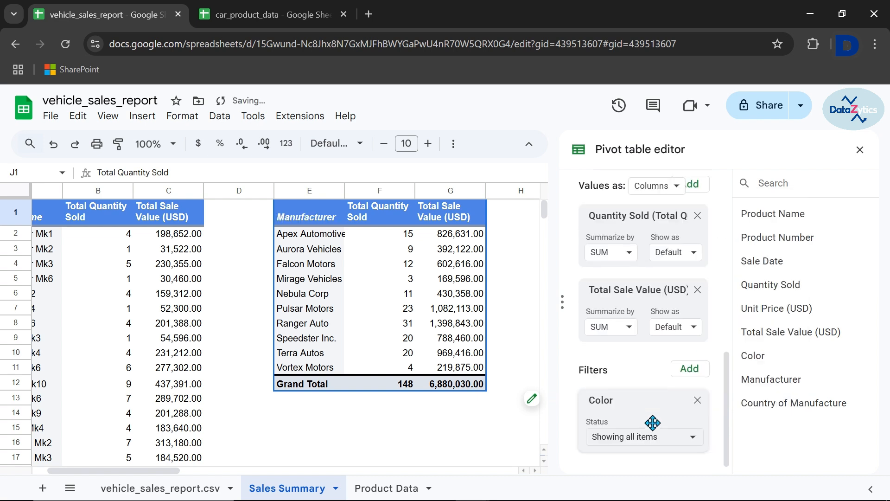
{"action": "left_click", "coordinate": [695, 435]}
{"action": "left_click", "coordinate": [654, 365]}
{"action": "left_click", "coordinate": [661, 305]}
{"action": "left_click", "coordinate": [643, 385]}
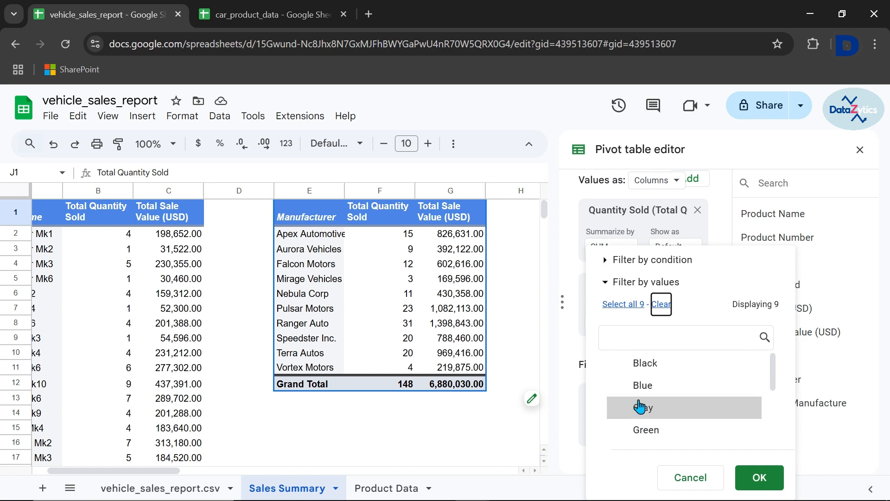
{"action": "left_click", "coordinate": [745, 478]}
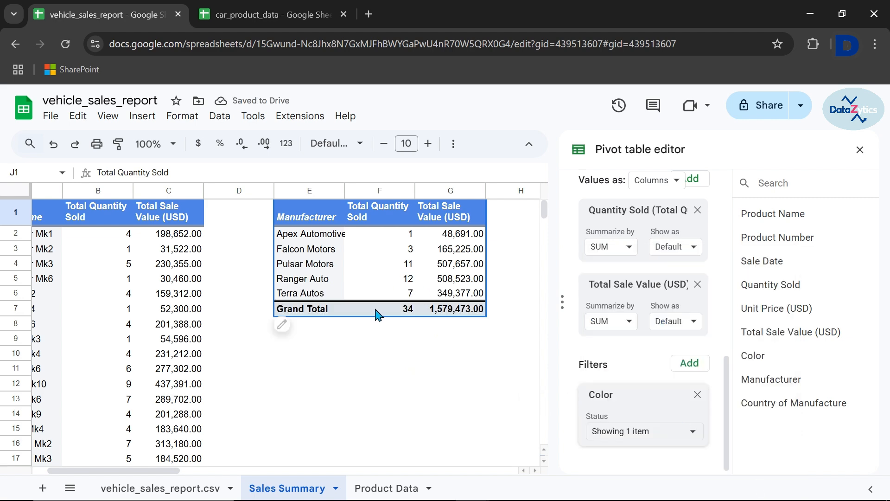
Clear the value selected in the Color filter and remove that filter from the manufacturer pivot table
{"action": "scroll", "coordinate": [377, 314], "scroll_direction": "right", "scroll_amount": 5}
{"action": "scroll", "coordinate": [353, 297], "scroll_direction": "left", "scroll_amount": 3}
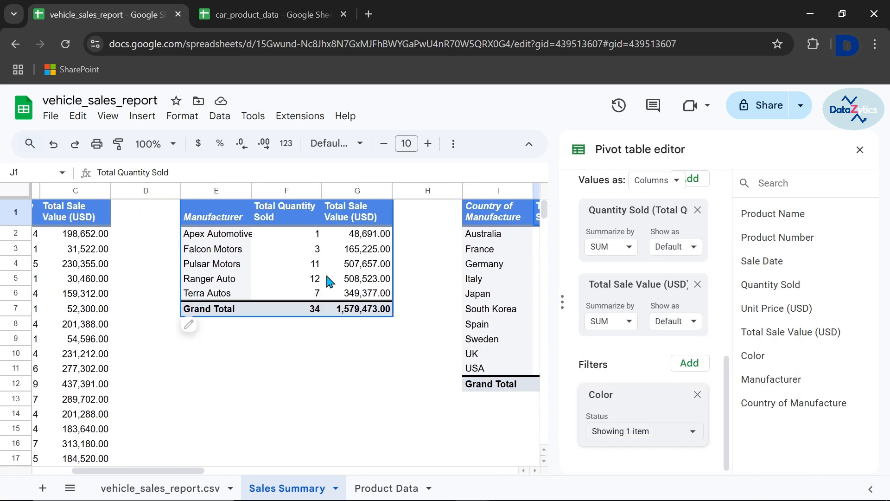
{"action": "left_click", "coordinate": [693, 436]}
{"action": "left_click", "coordinate": [661, 249]}
{"action": "left_click", "coordinate": [746, 478]}
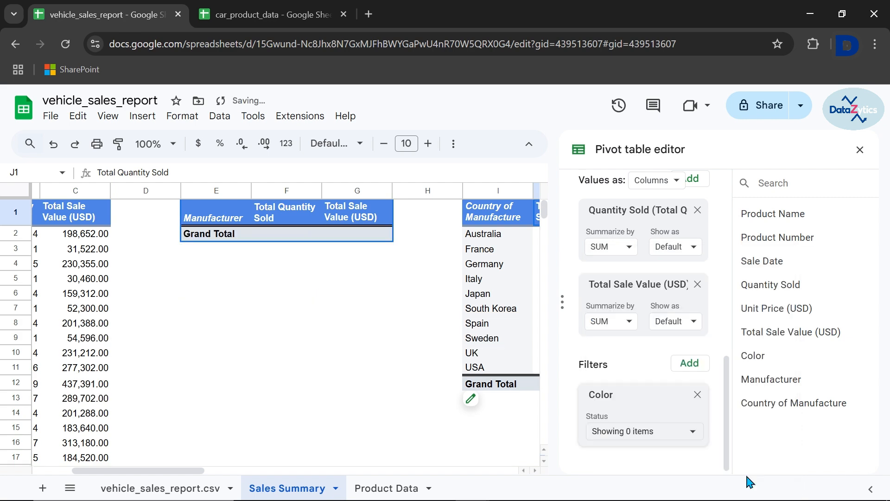
{"action": "left_click", "coordinate": [698, 395]}
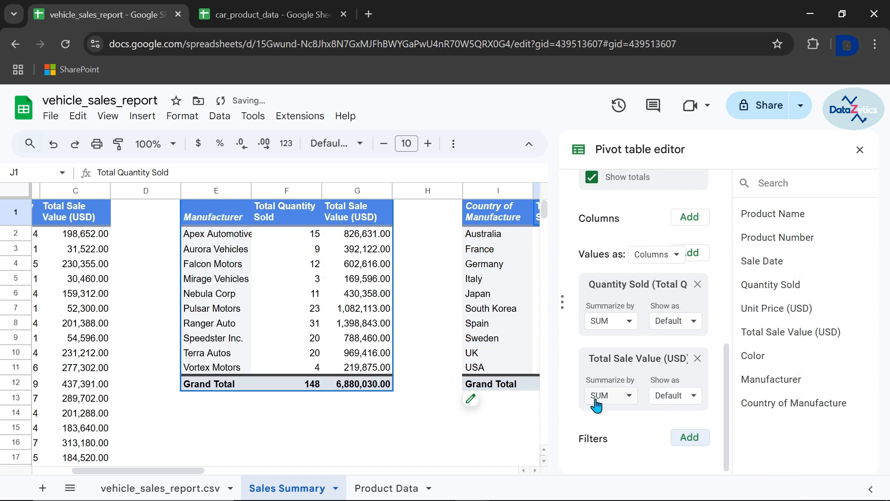
{"action": "scroll", "coordinate": [463, 373], "scroll_direction": "left", "scroll_amount": 3}
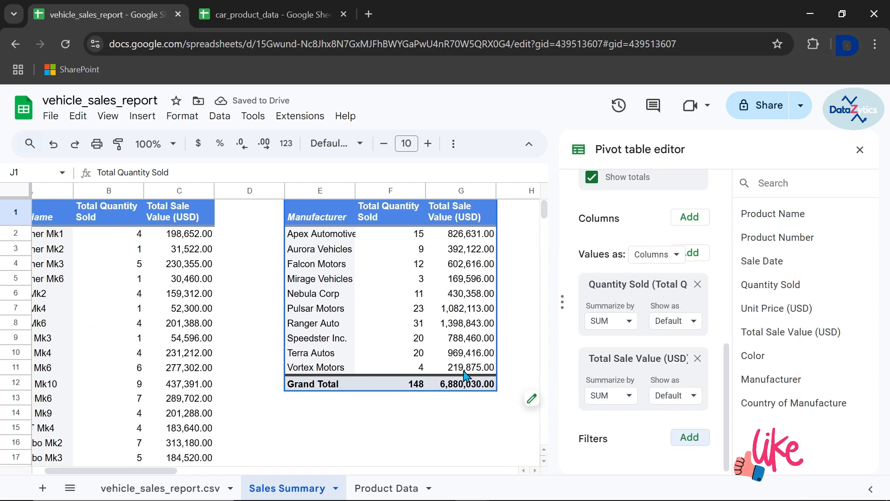
Examine the Summarize by and Show as options for Quantity Sold, and close the pivot table editor
{"action": "left_click", "coordinate": [626, 321]}
{"action": "scroll", "coordinate": [633, 431], "scroll_direction": "down", "scroll_amount": 3}
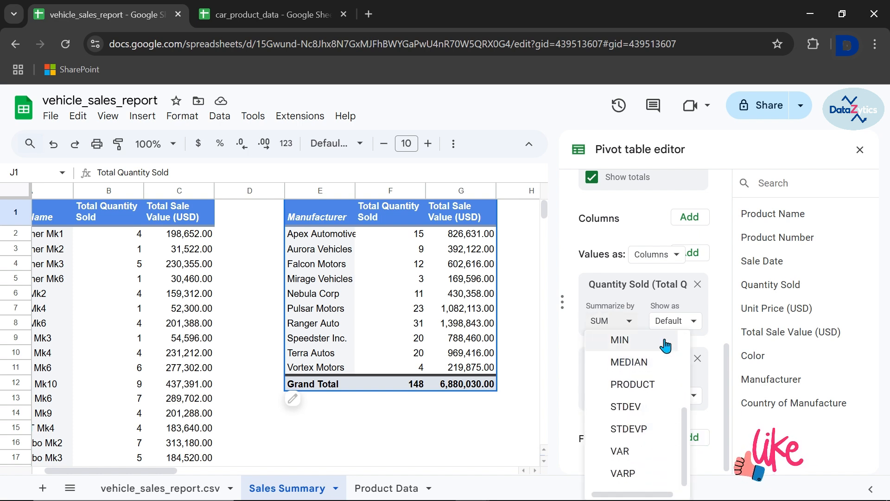
{"action": "left_click", "coordinate": [694, 321]}
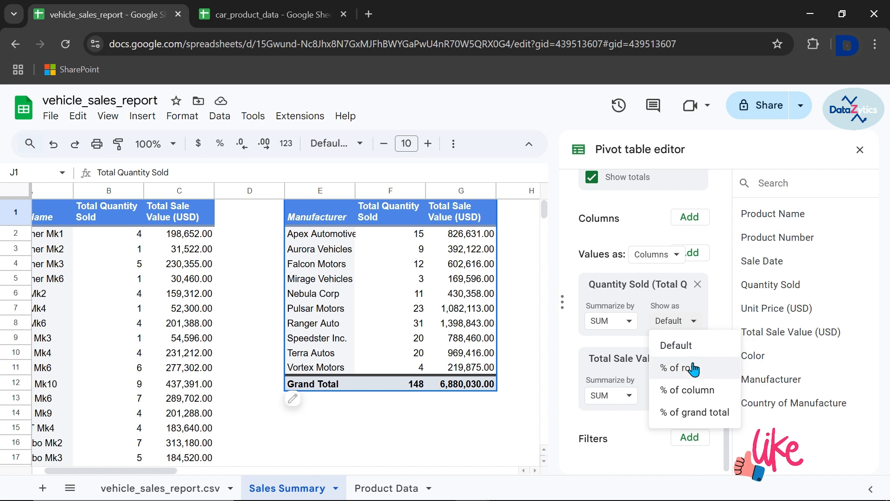
{"action": "left_click", "coordinate": [714, 312]}
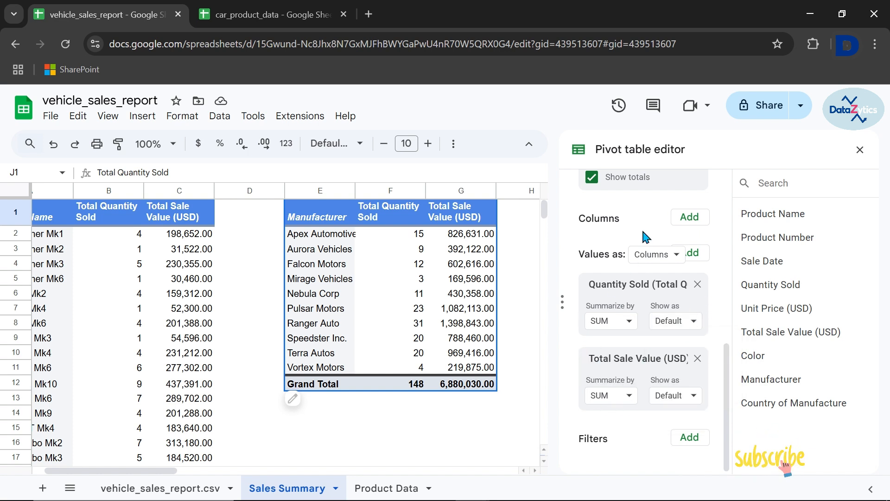
{"action": "scroll", "coordinate": [646, 236], "scroll_direction": "up", "scroll_amount": 3}
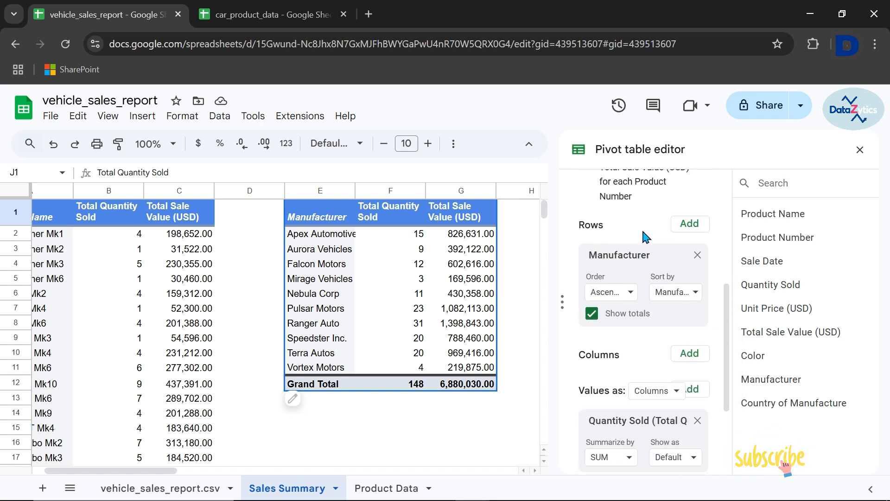
{"action": "left_click", "coordinate": [860, 152]}
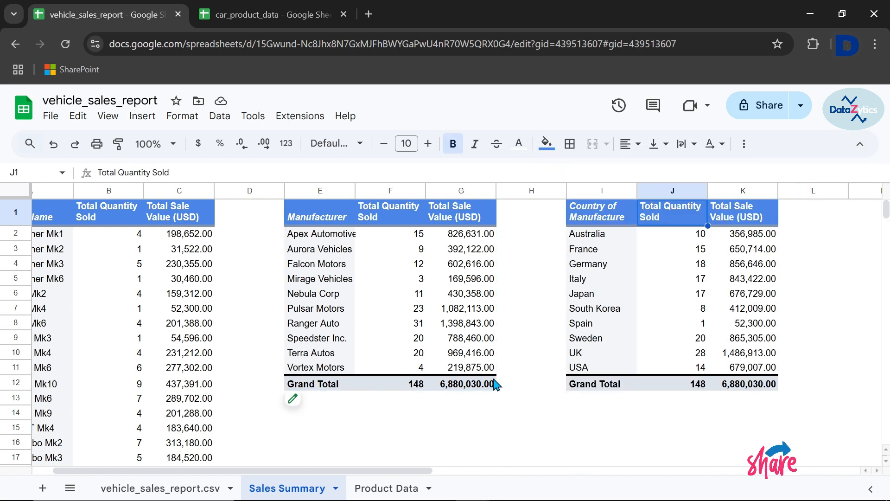
{"action": "scroll", "coordinate": [495, 384], "scroll_direction": "left", "scroll_amount": 2}
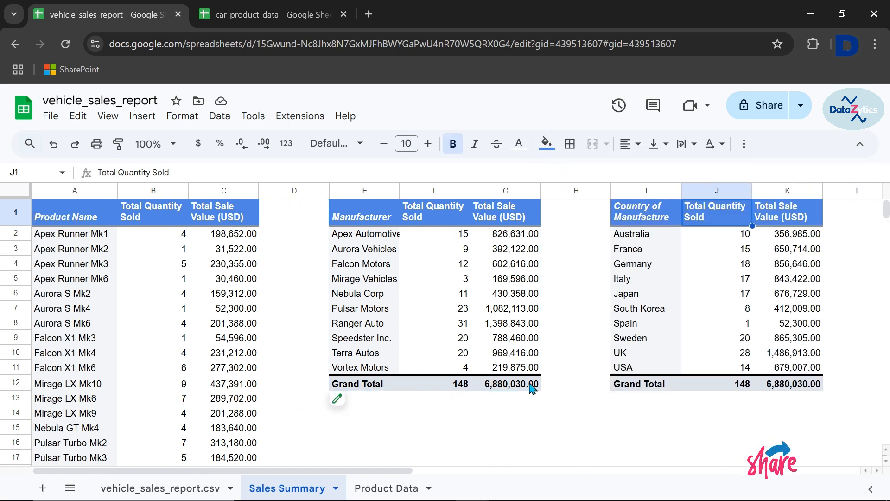